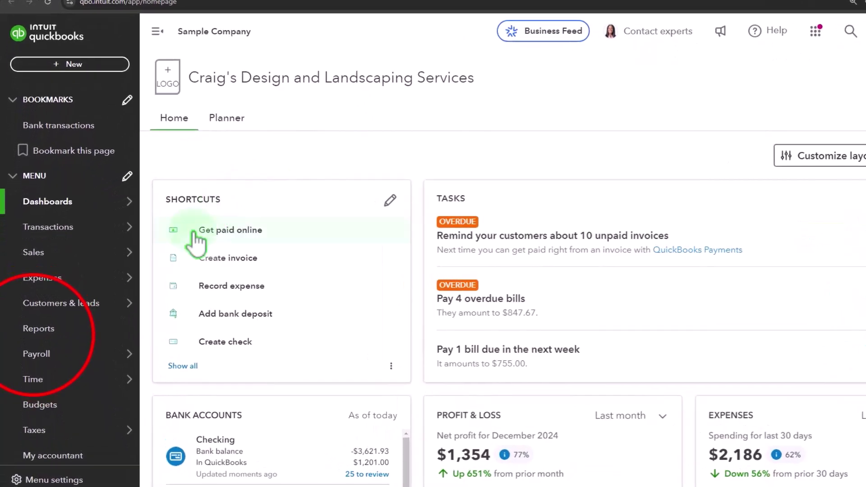
- Open the Balance Sheet and Profit and Loss reports from the favorite reports, each in its own new browser tab
left_click(44, 332)
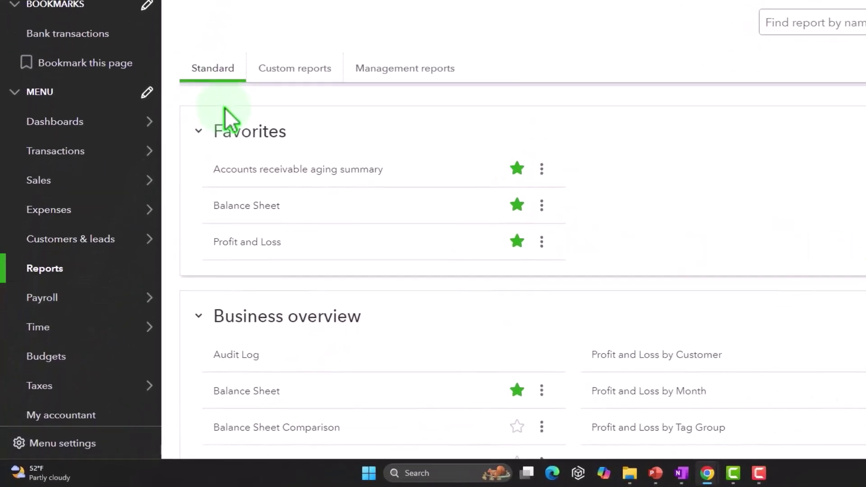
left_click(241, 207)
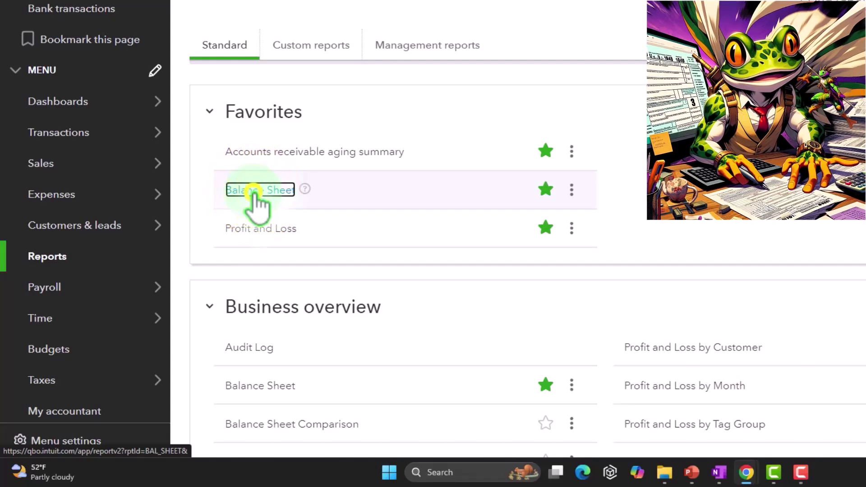
right_click(256, 195)
left_click(289, 207)
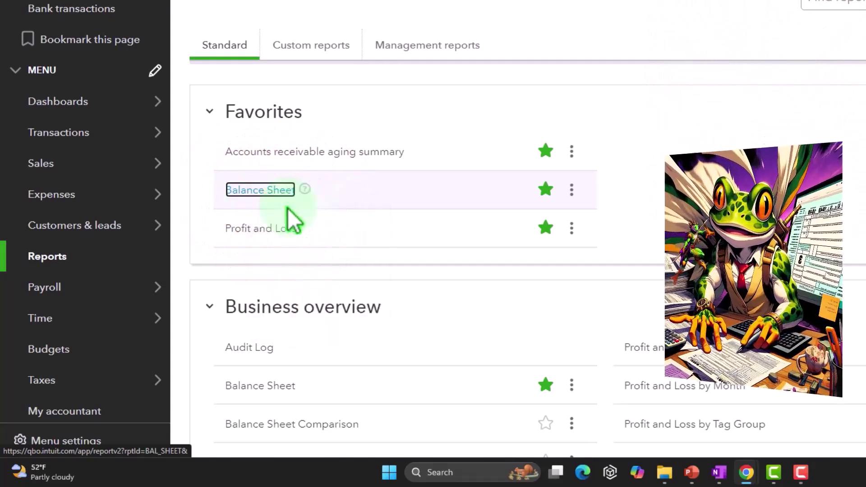
right_click(287, 234)
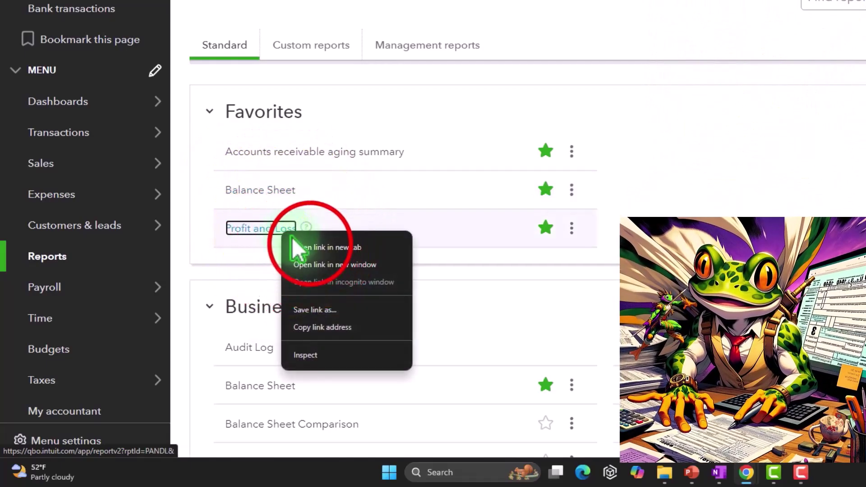
left_click(311, 245)
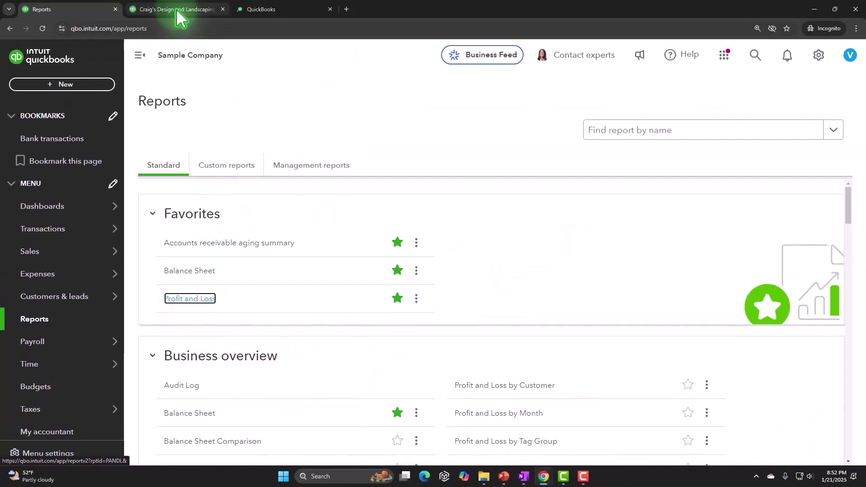
- In the Balance Sheet tab, collapse the navigation sidebar and set the report period from 01/01/2024 to 12/31/2025
left_click(175, 10)
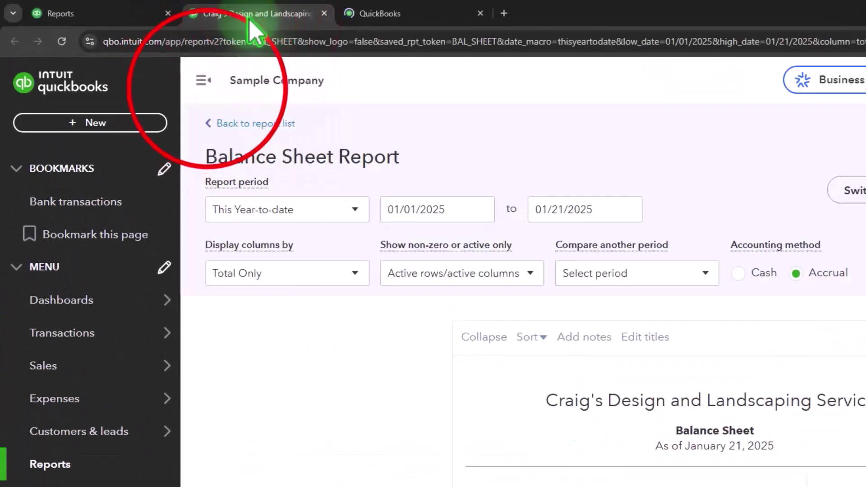
left_click(203, 80)
left_click(280, 212)
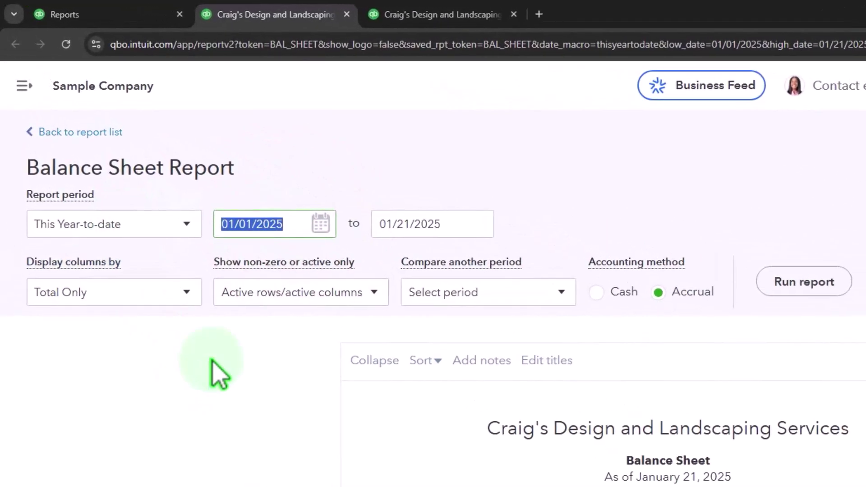
type("01012024")
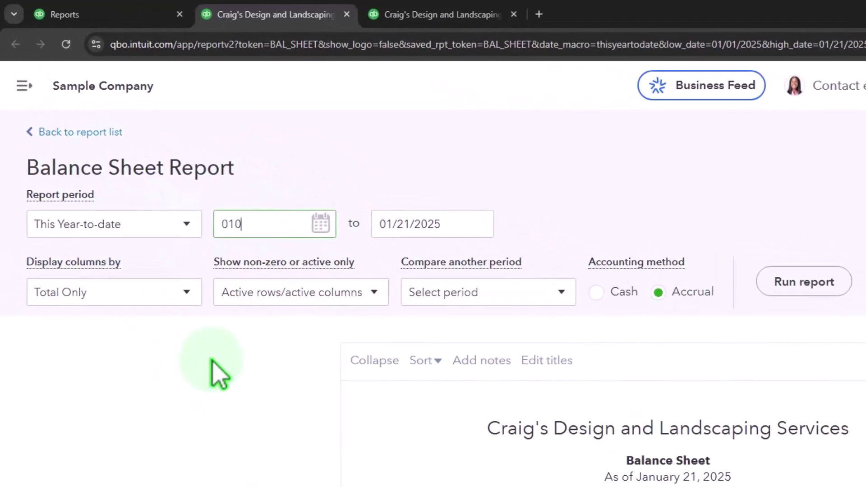
key("Tab")
type("12312025")
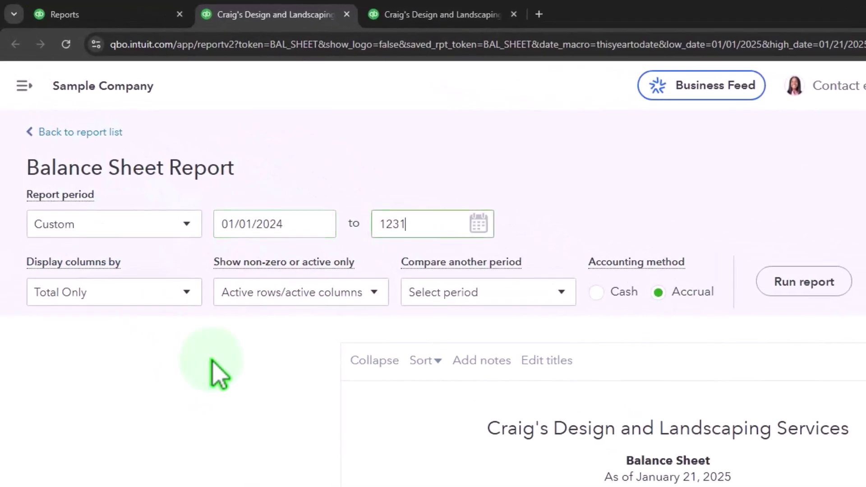
key("Tab")
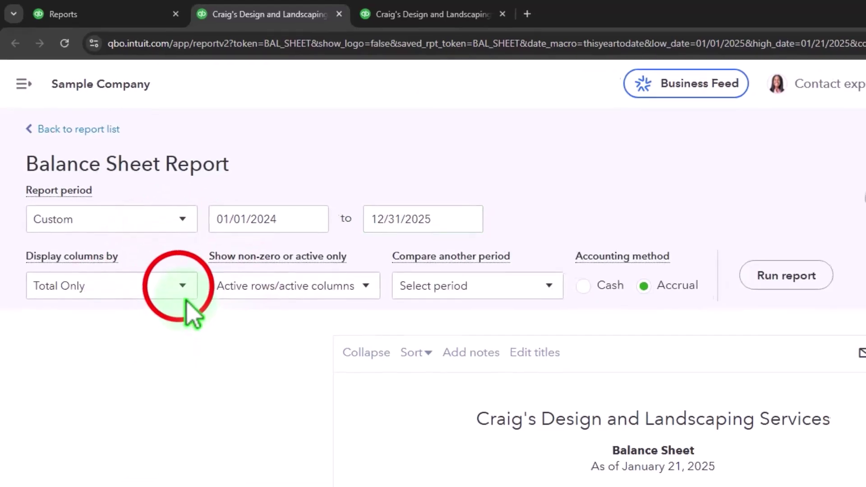
- Display the Balance Sheet columns by Years and run the report
left_click(181, 293)
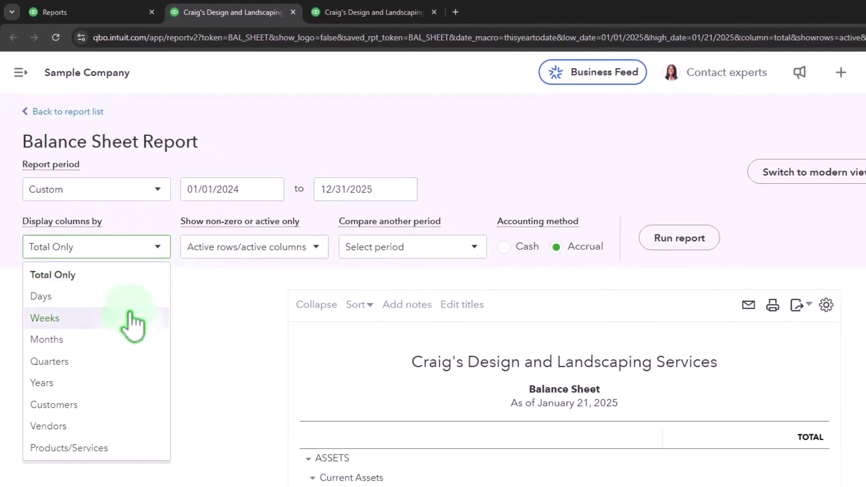
left_click(119, 381)
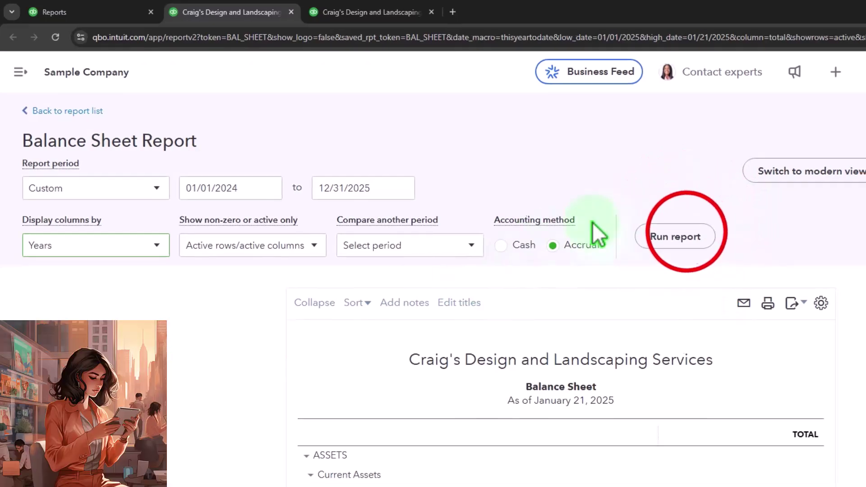
left_click(679, 238)
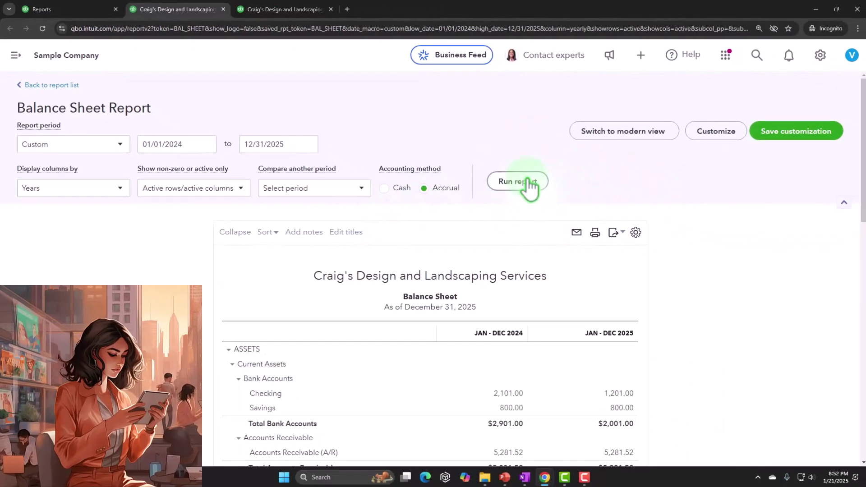
scroll(530, 196, "down", 4)
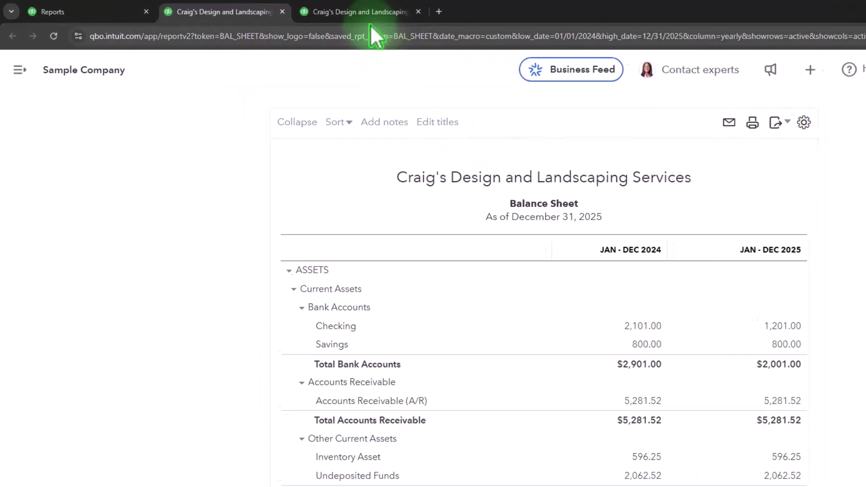
- In the Profit and Loss tab, collapse the navigation sidebar and set the report period from 01/01/2024 to 12/31/2025
left_click(377, 13)
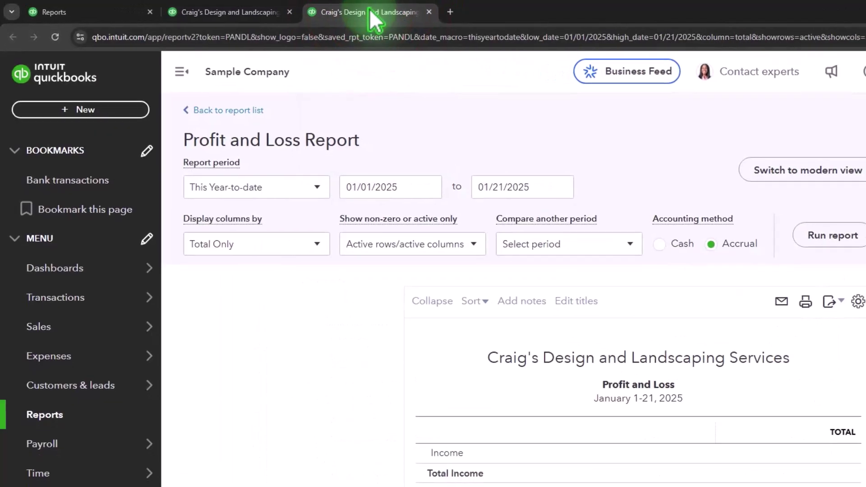
left_click(181, 71)
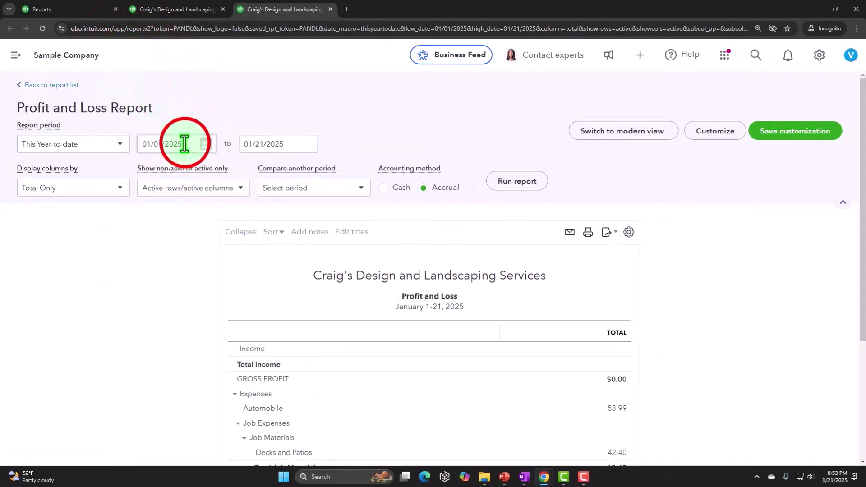
left_click(184, 143)
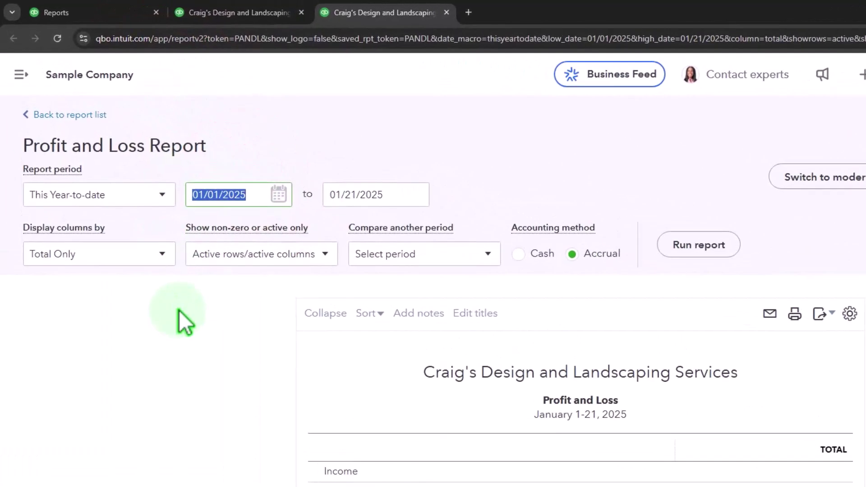
type("010124")
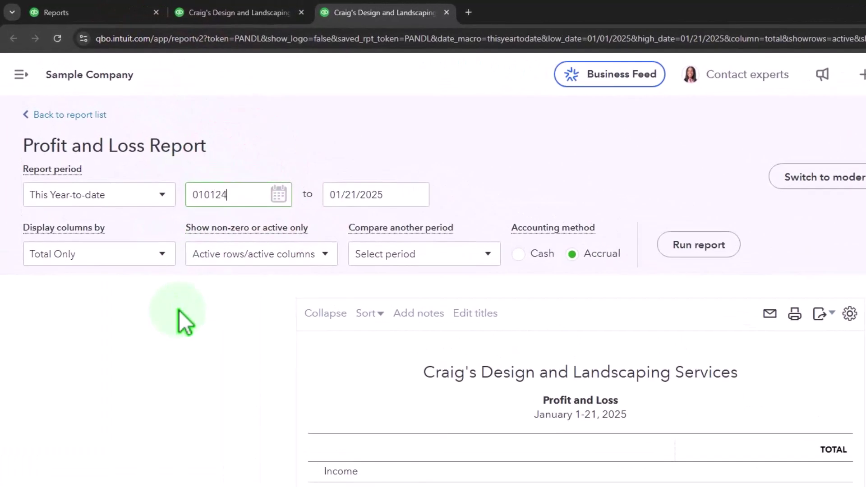
key("Tab")
type("123125")
key("Tab")
- Display the Profit and Loss columns by Years, run the report and look through its income and expense lines
left_click(161, 255)
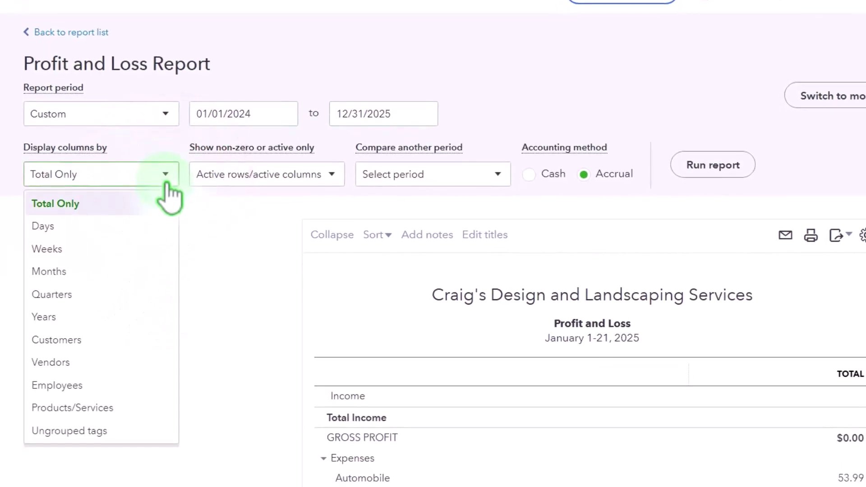
left_click(143, 317)
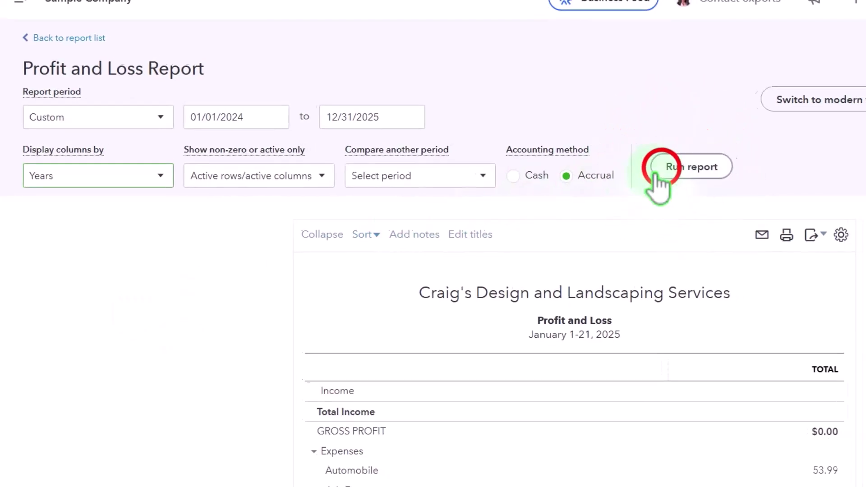
left_click(655, 176)
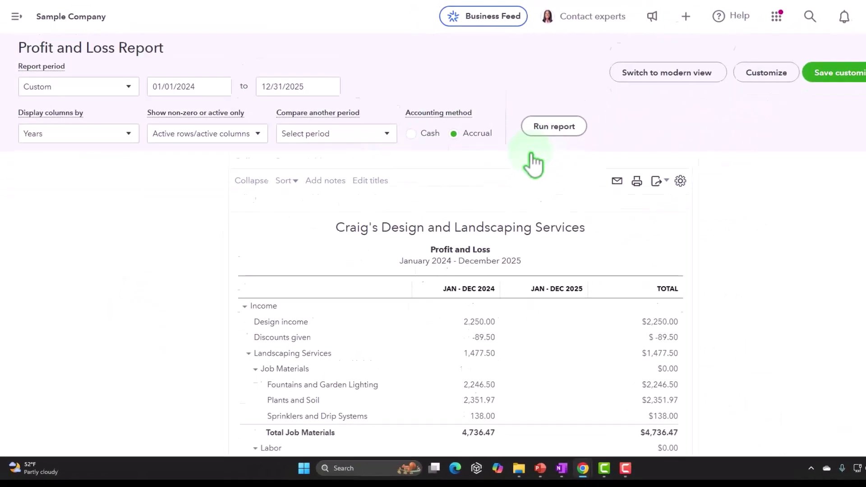
scroll(573, 124, "down", 8)
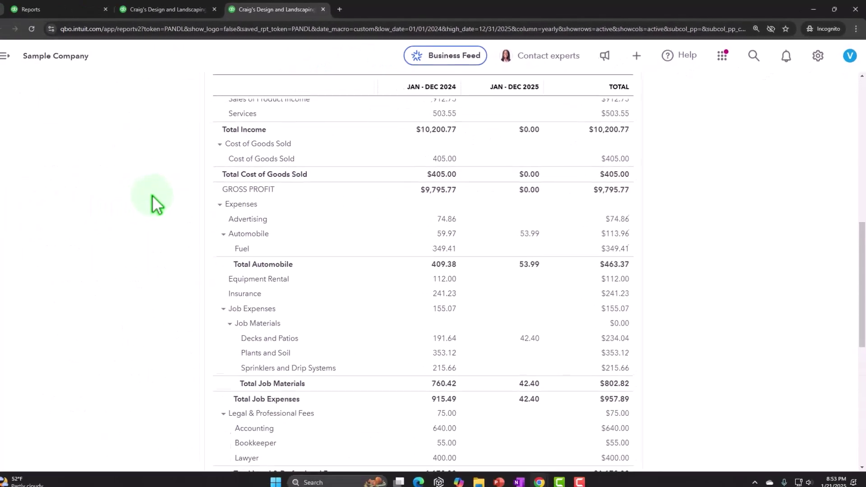
scroll(158, 196, "up", 10)
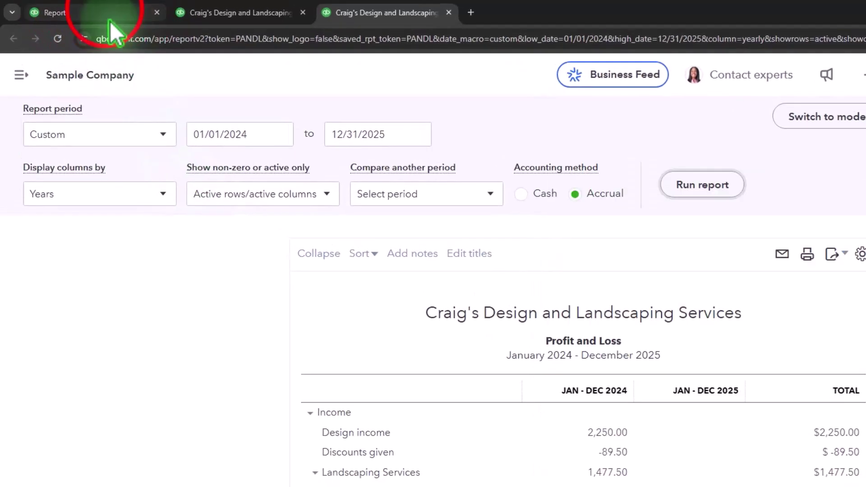
- Return to the report list and examine the customer, vendor, team and other forms available for new transactions
left_click(128, 12)
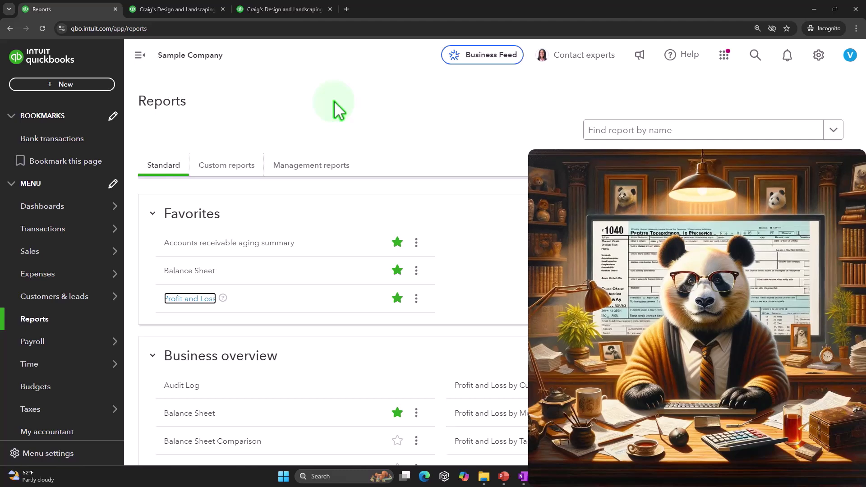
left_click(107, 84)
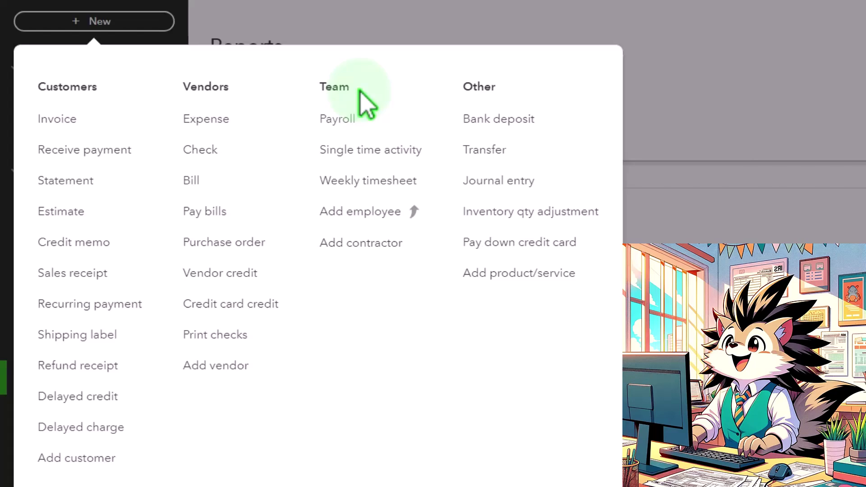
left_click(695, 51)
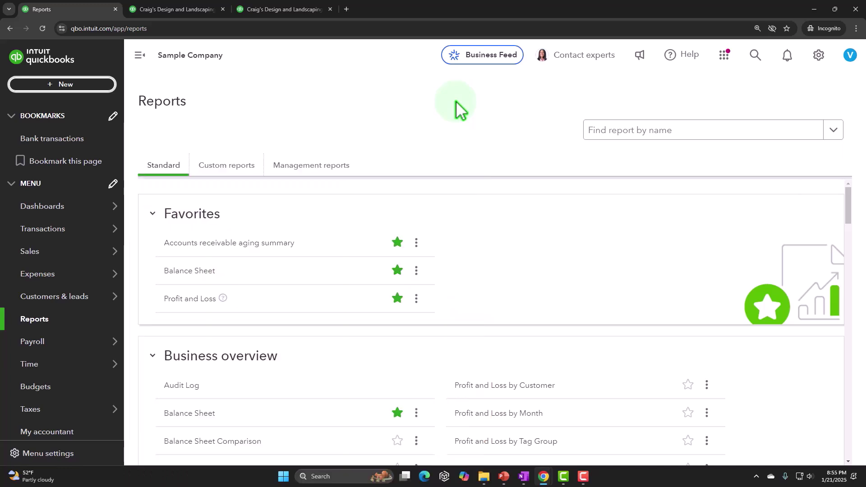
- Examine the Balance Sheet accounts, return to the report list and check the new-transaction forms again
left_click(195, 10)
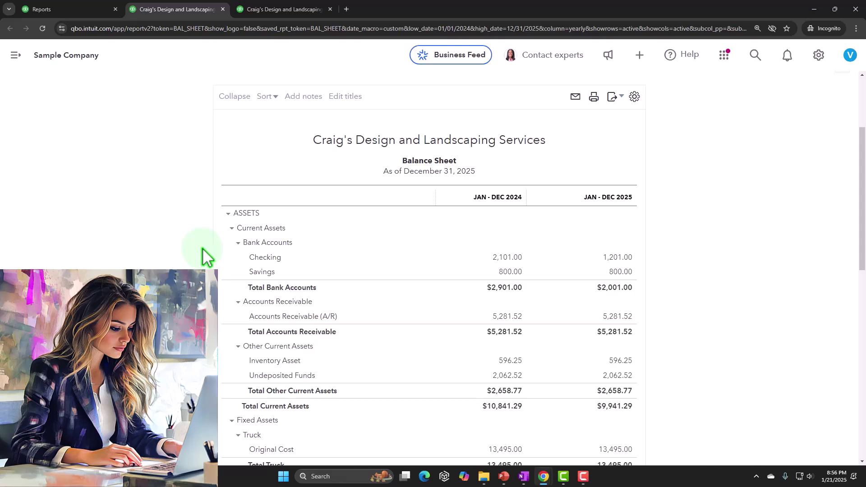
left_click(81, 10)
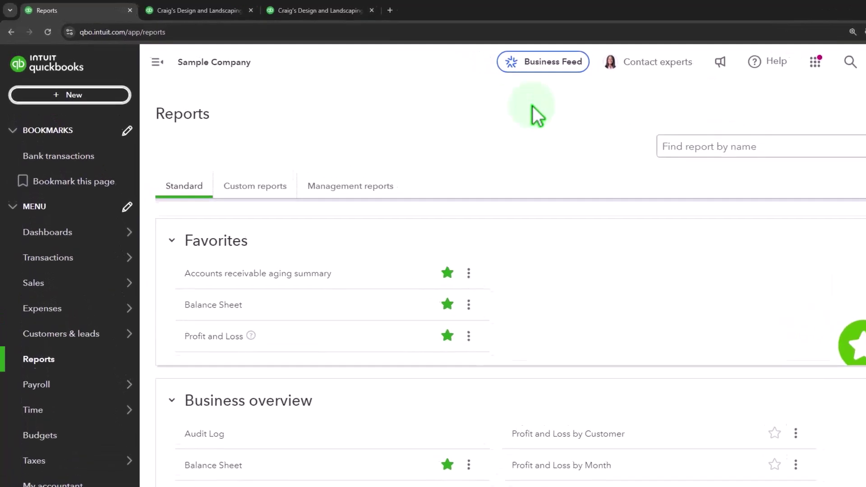
left_click(83, 111)
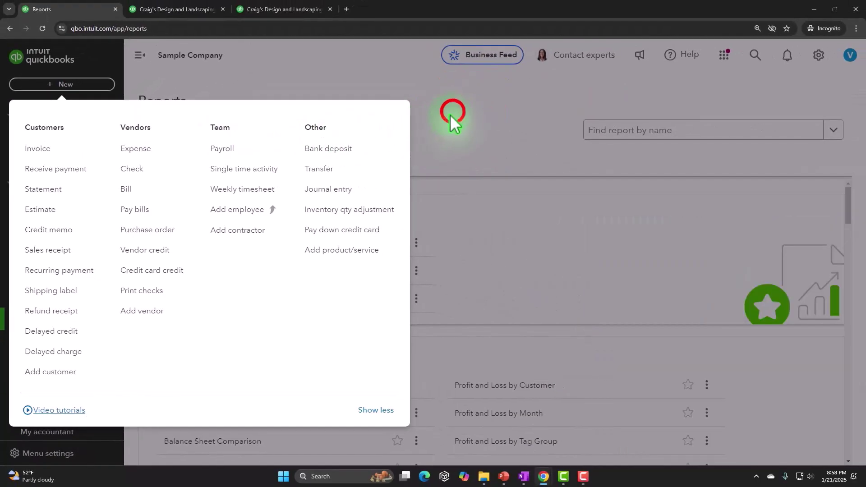
left_click(452, 119)
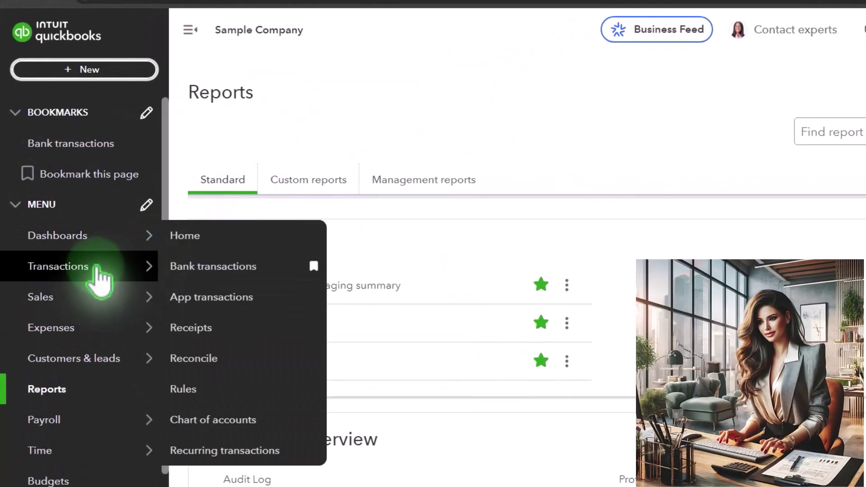
- Open the customer list in the Sales section
mouse_move(49, 257)
left_click(66, 301)
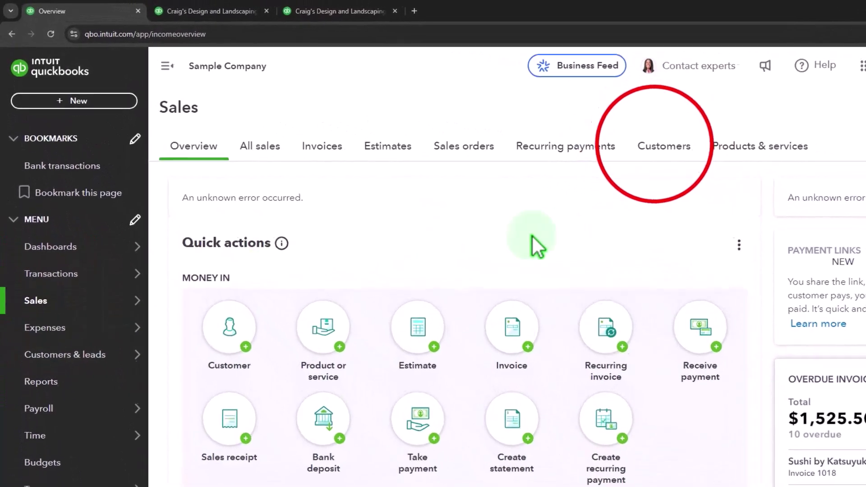
left_click(670, 164)
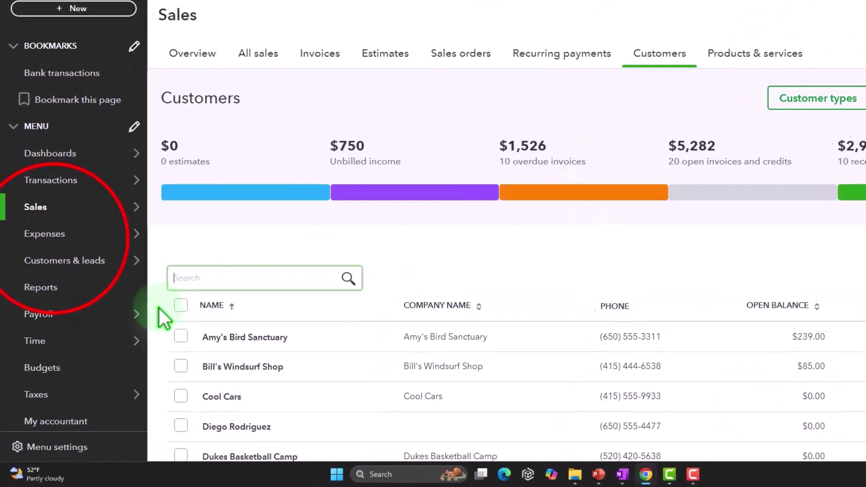
- Open the vendor list in the Expenses section and the Employees page in the Payroll section
left_click(56, 222)
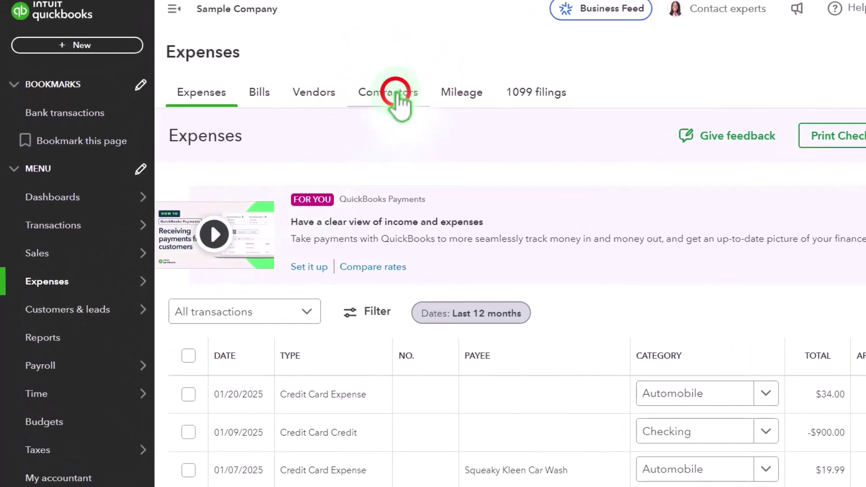
left_click(314, 96)
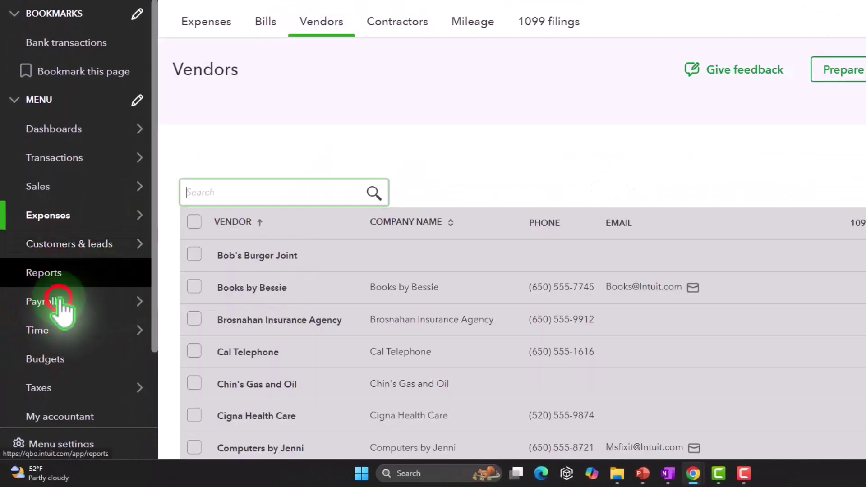
left_click(50, 333)
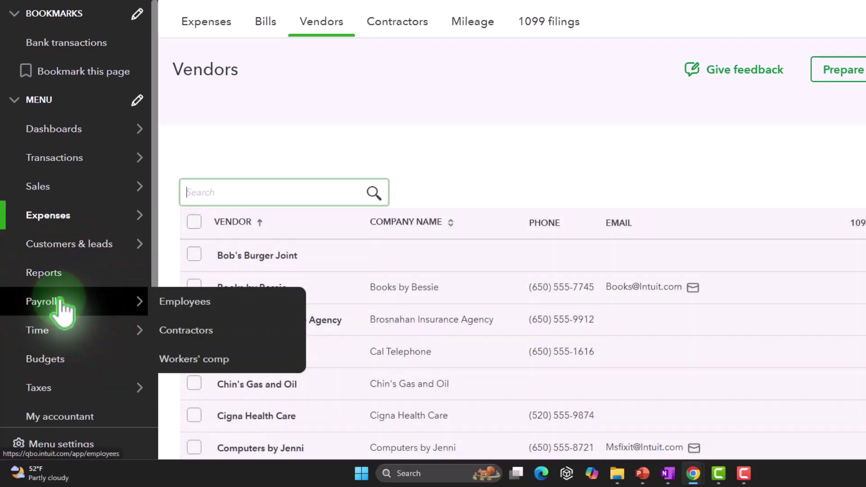
mouse_move(52, 298)
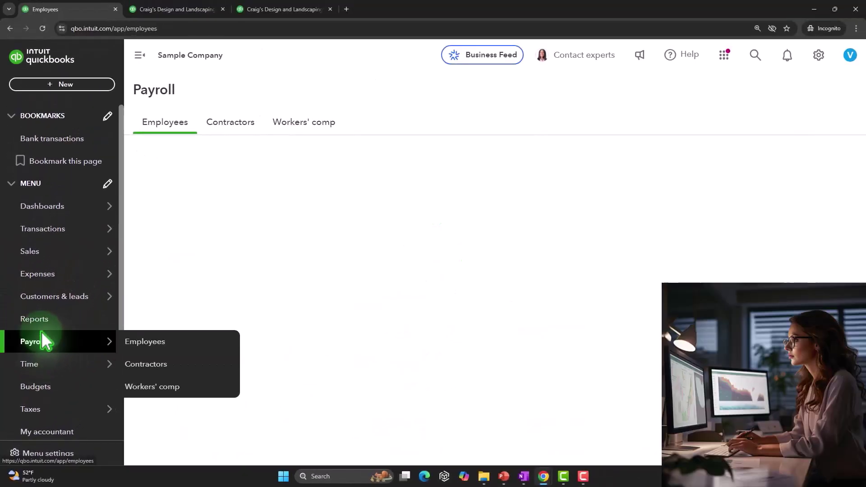
left_click(46, 341)
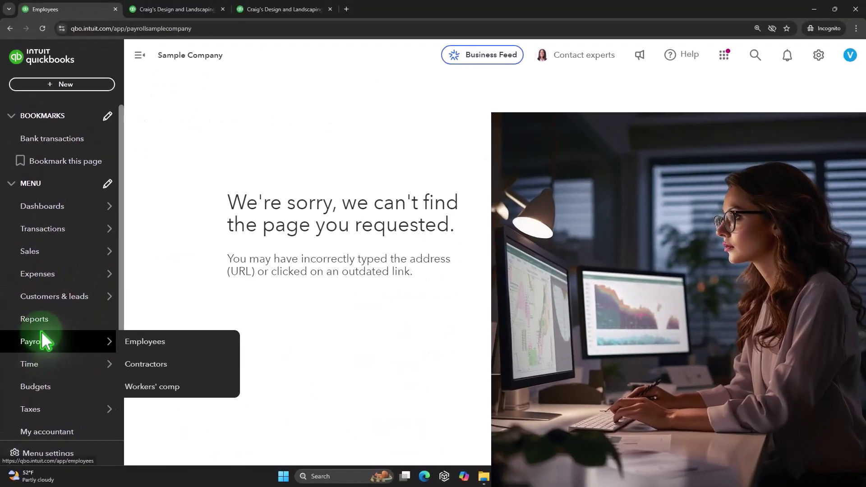
- Return to the dashboard and open the overview of all company lists
left_click(41, 207)
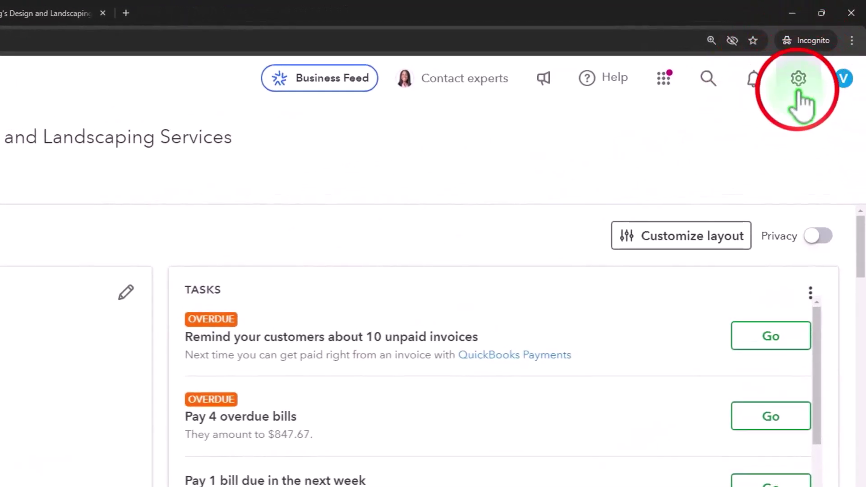
left_click(801, 78)
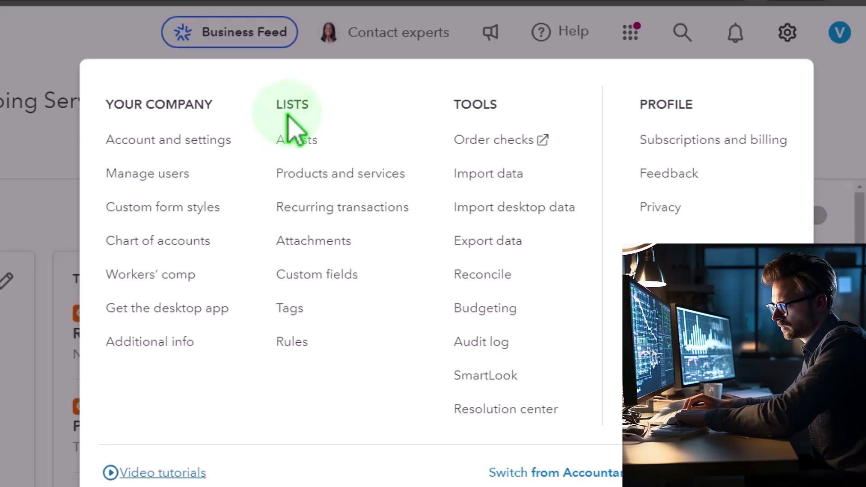
left_click(295, 139)
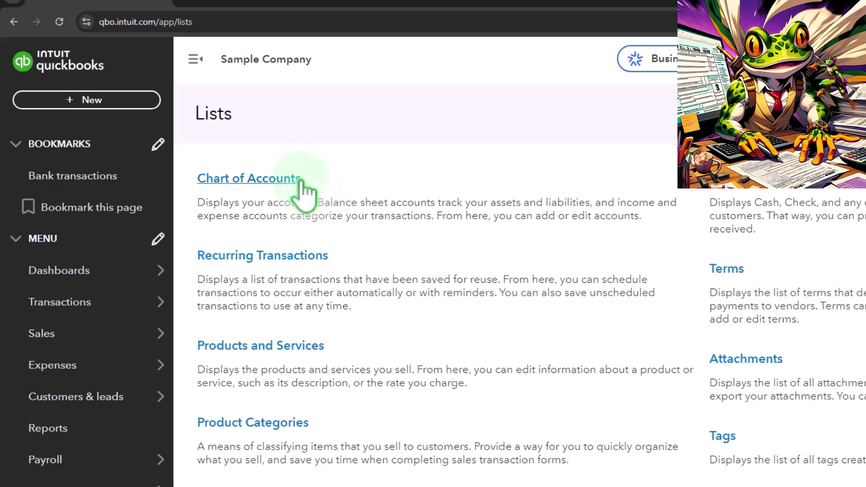
- Open the bank transactions page, switch to the chart of accounts and look through its accounts
mouse_move(118, 301)
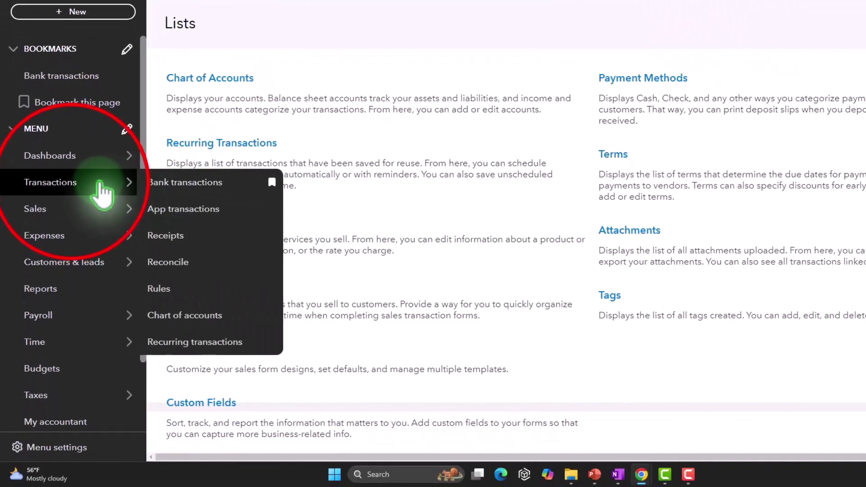
left_click(73, 189)
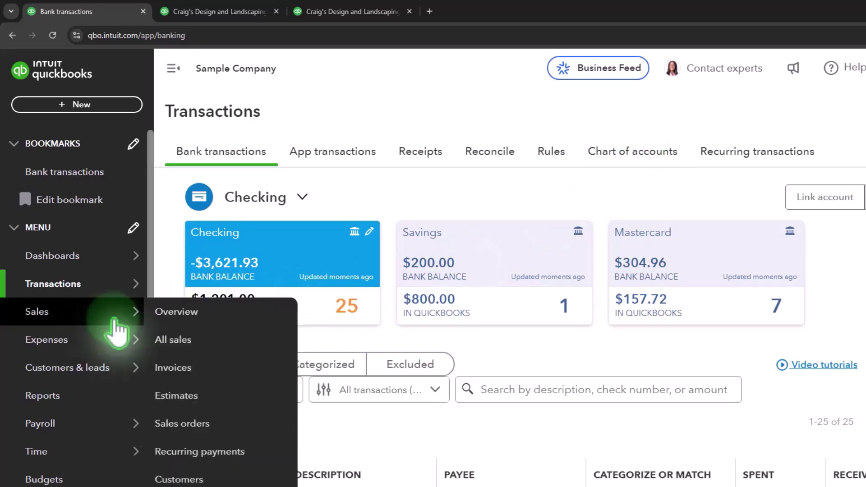
mouse_move(60, 345)
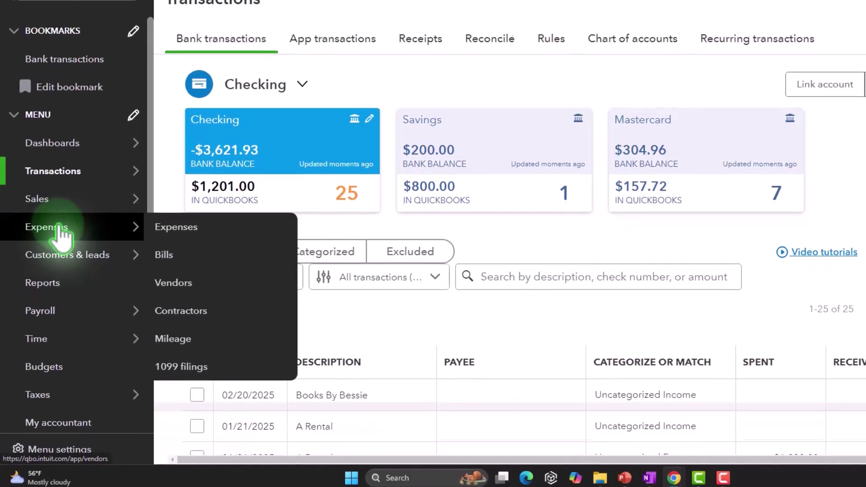
mouse_move(72, 260)
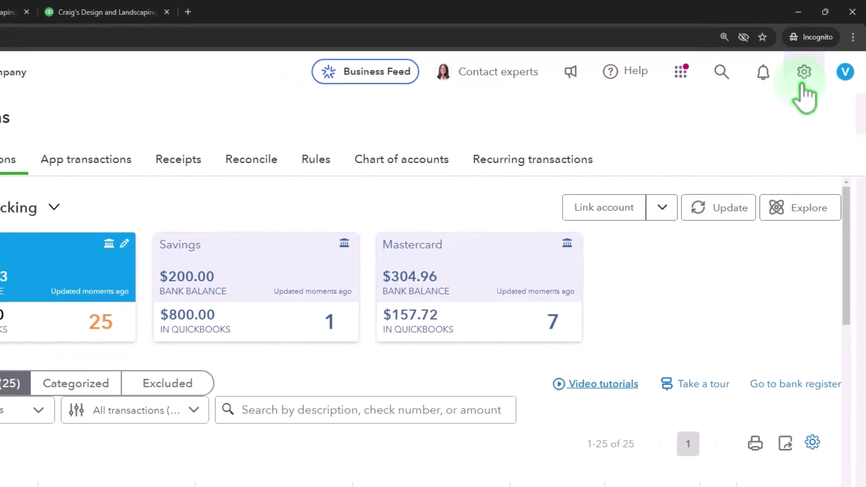
left_click(396, 169)
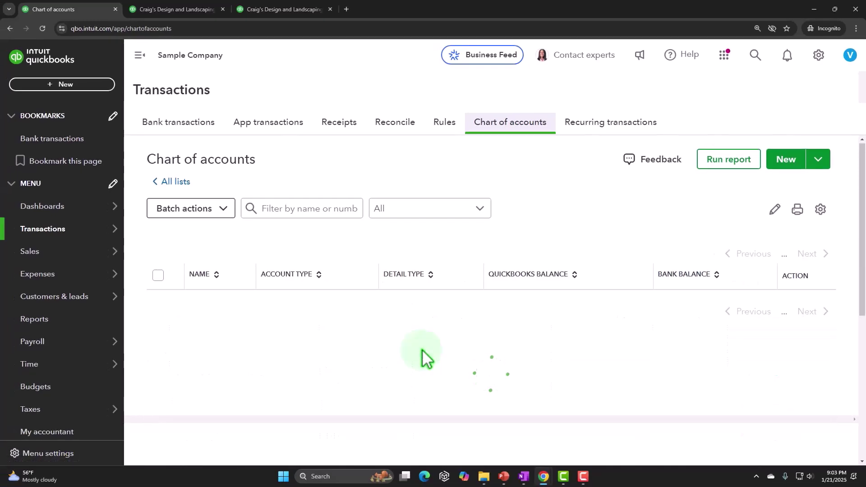
scroll(424, 357, "down", 3)
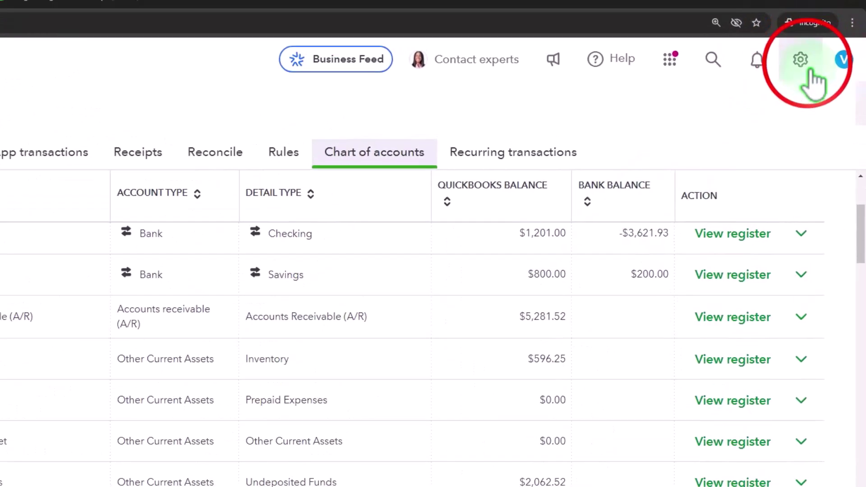
- Revisit the overview of all lists, open Products and Services in the Sales section and look through its items
left_click(802, 62)
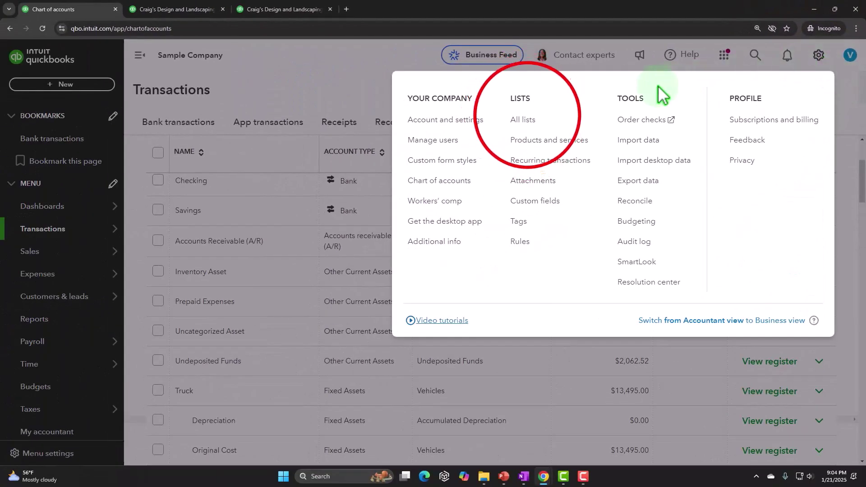
left_click(523, 119)
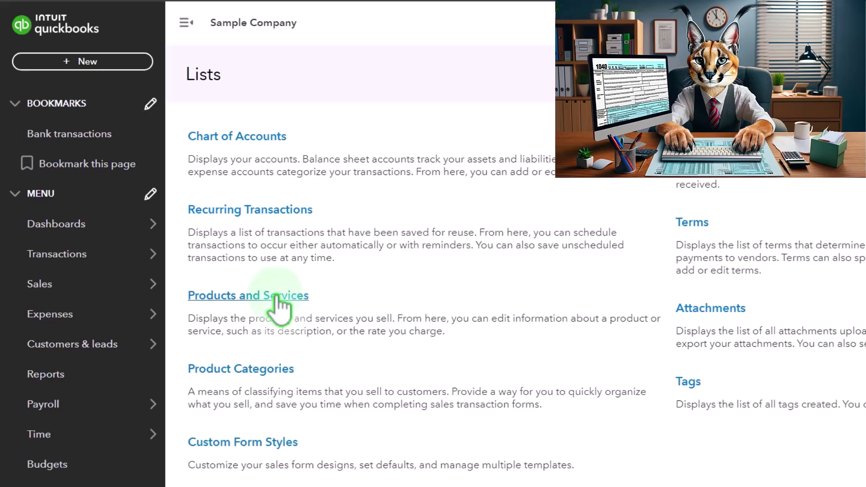
mouse_move(80, 290)
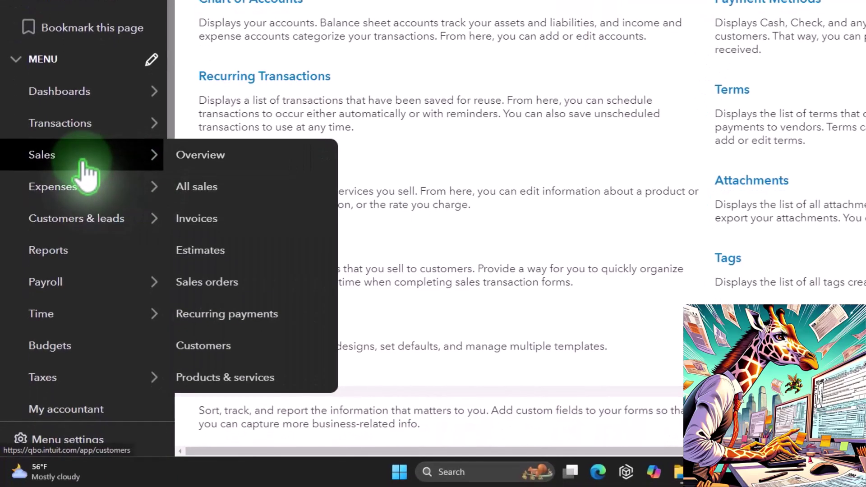
left_click(82, 163)
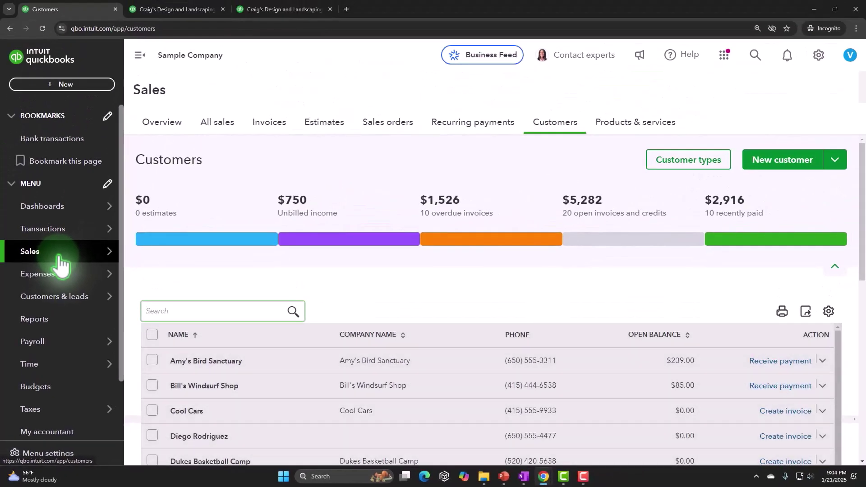
left_click(611, 126)
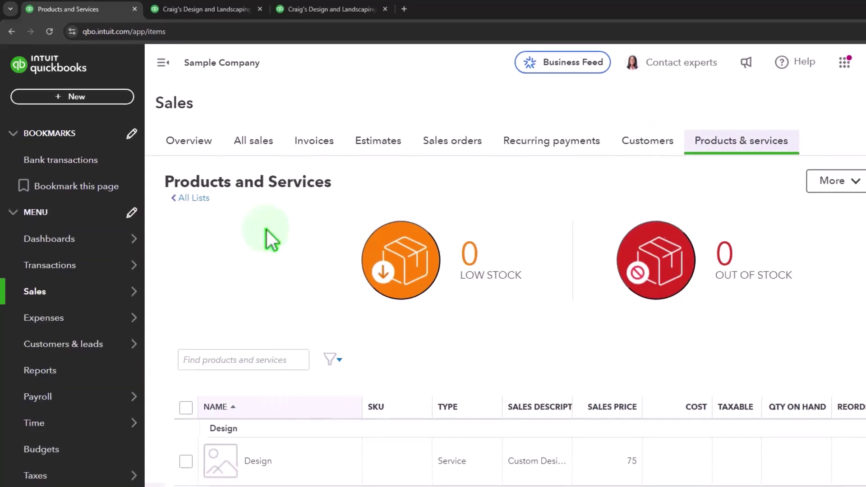
mouse_move(91, 322)
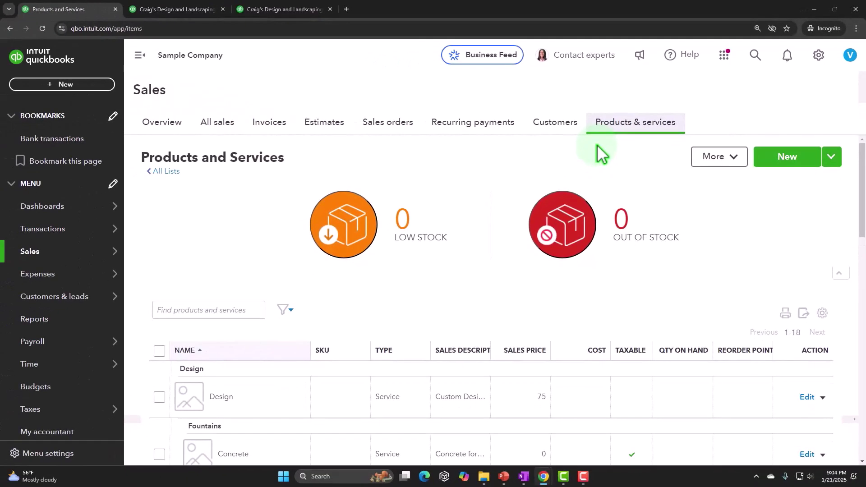
scroll(586, 194, "down", 3)
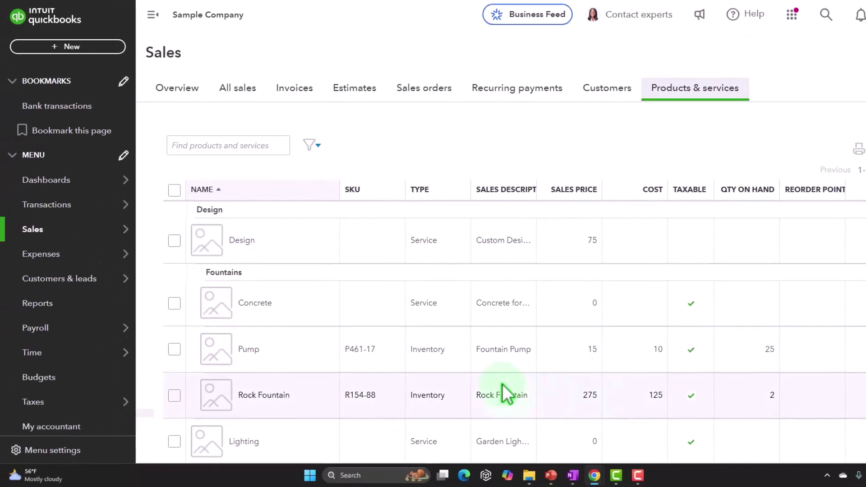
- Check the forms available for new transactions, close them and reopen the overview of all lists
left_click(72, 46)
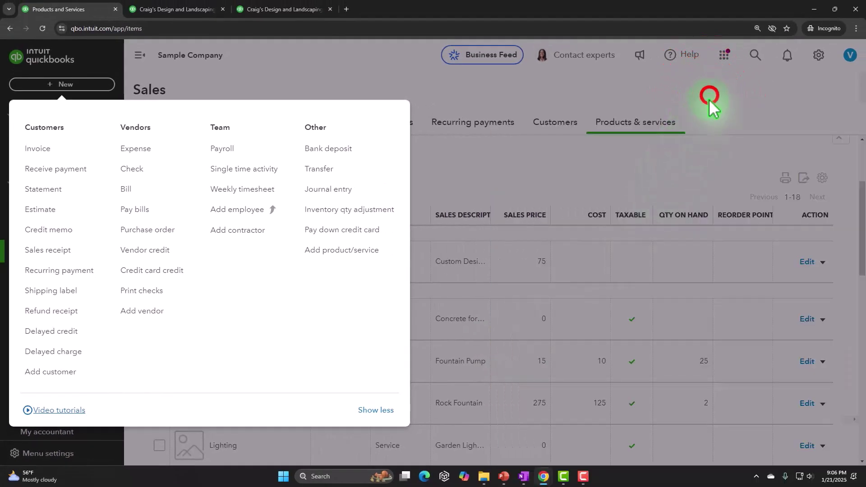
left_click(710, 99)
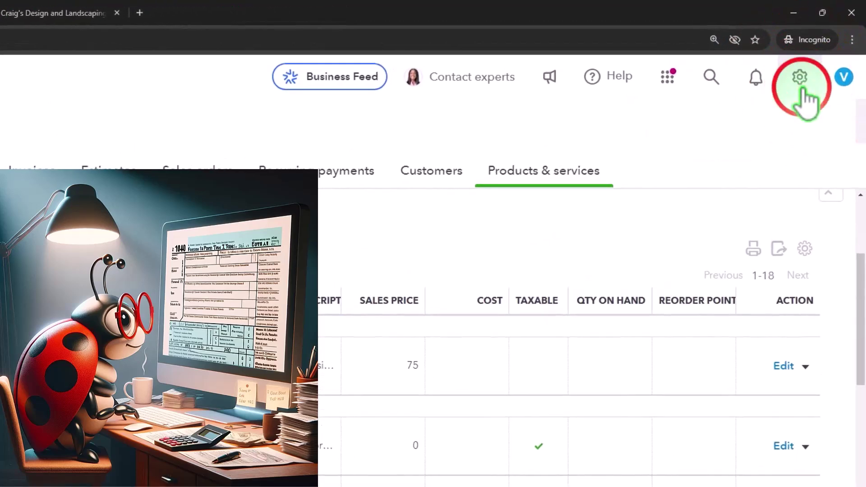
left_click(803, 89)
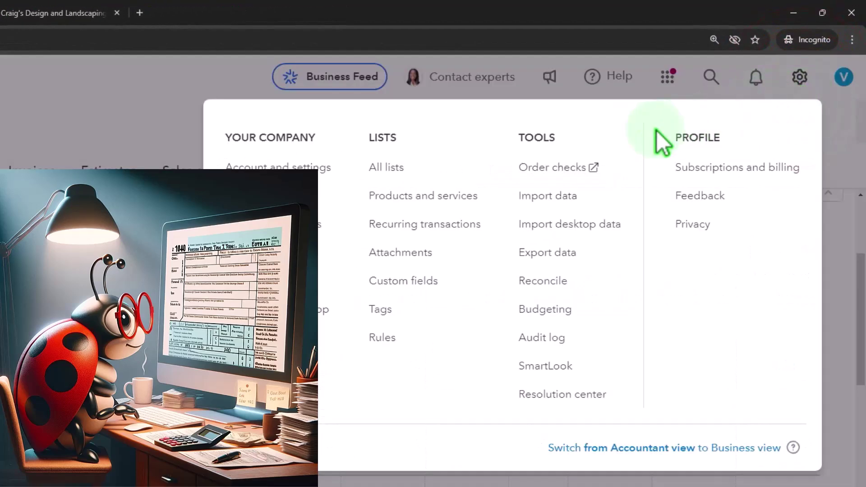
left_click(392, 171)
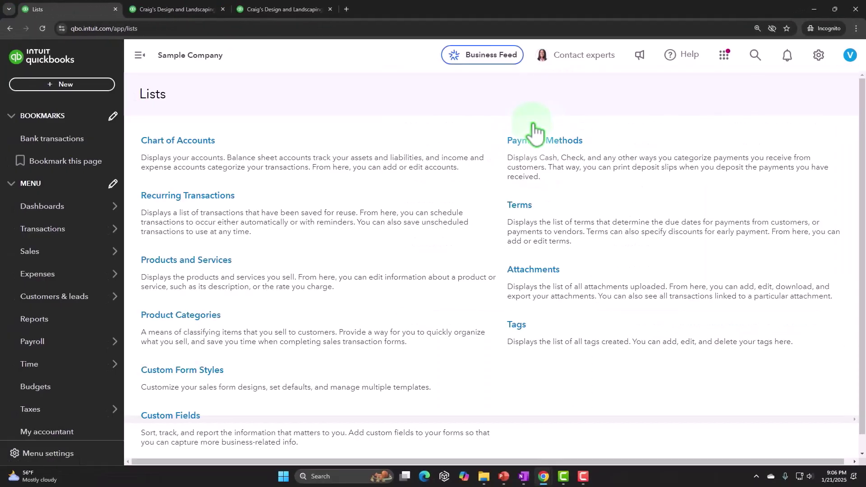
- Collapse the navigation sidebar, open the Recurring Transactions list and check the options beside Reminder List
left_click(169, 67)
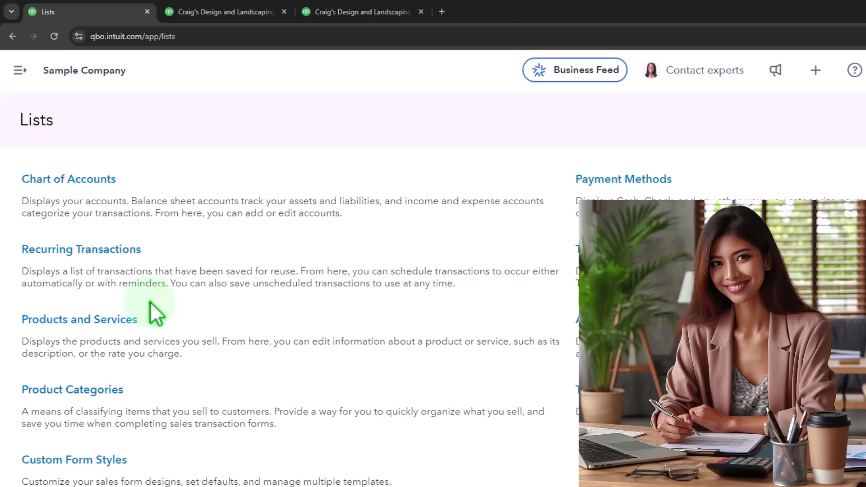
left_click(125, 258)
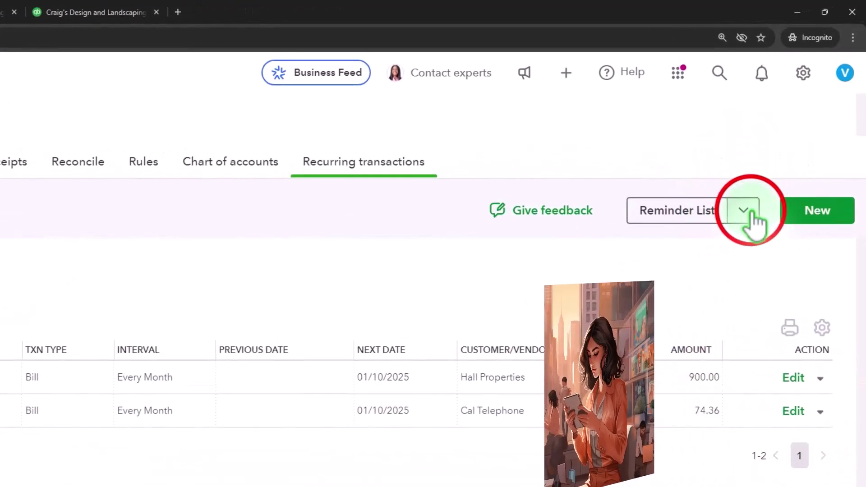
left_click(751, 221)
left_click(750, 223)
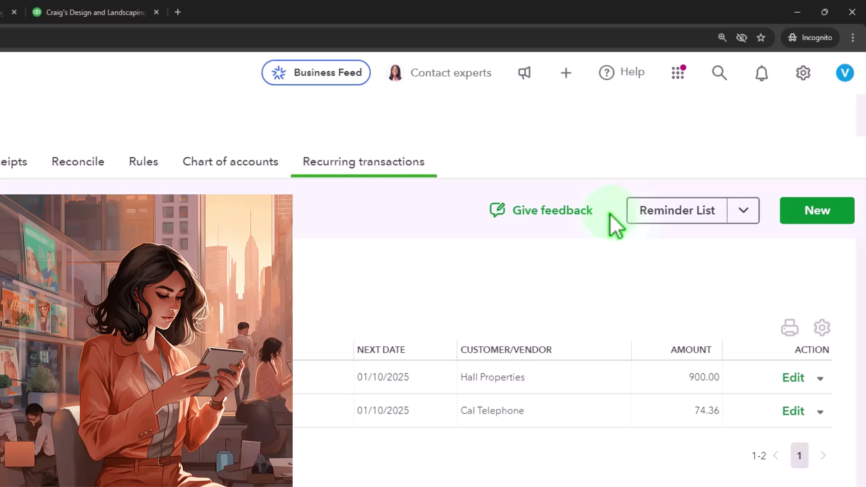
- Examine the template type and transaction type filter choices for recurring transactions, and close the filter without applying it
left_click(130, 219)
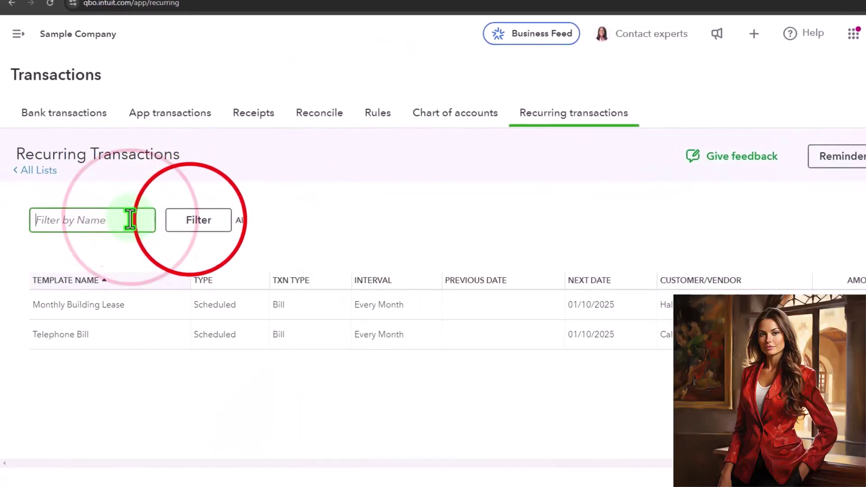
left_click(190, 225)
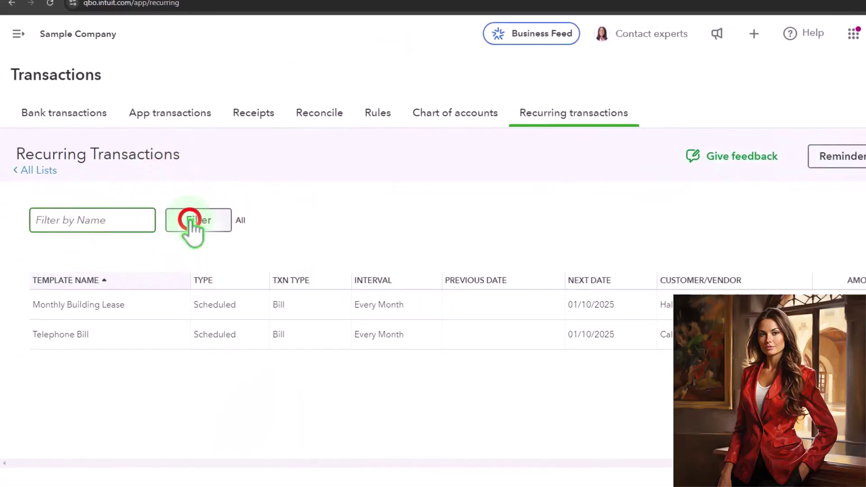
left_click(295, 306)
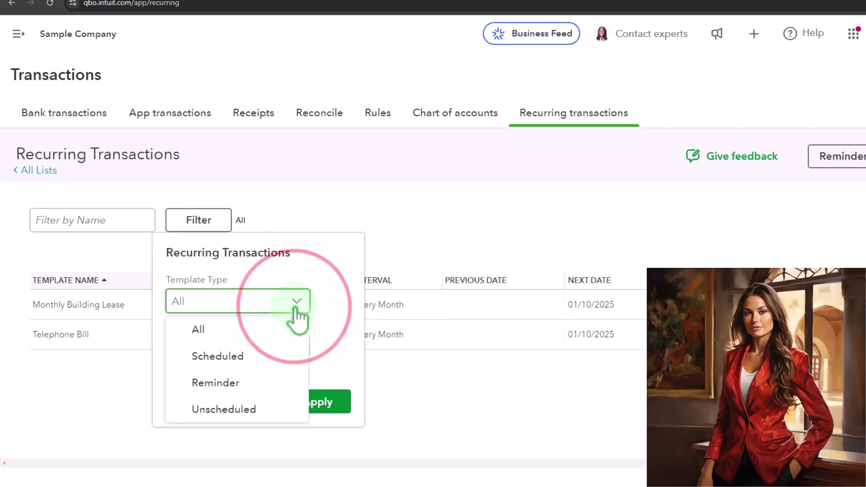
left_click(293, 341)
left_click(299, 344)
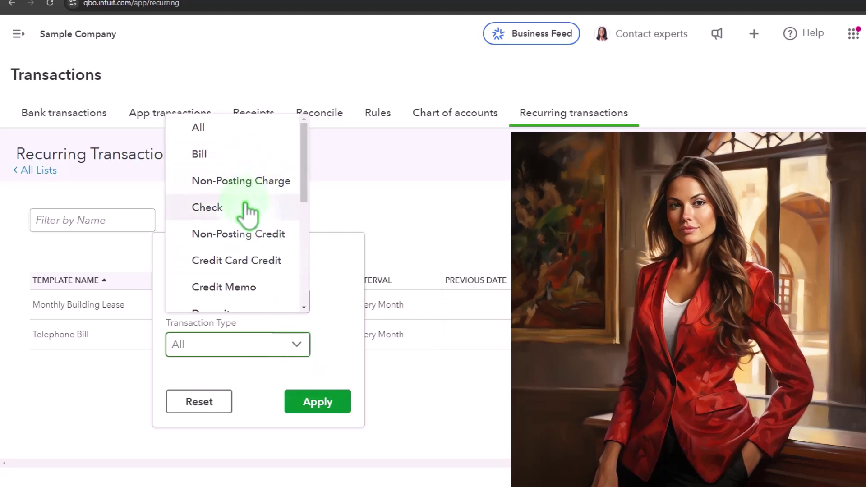
scroll(251, 243, "down", 3)
left_click(451, 204)
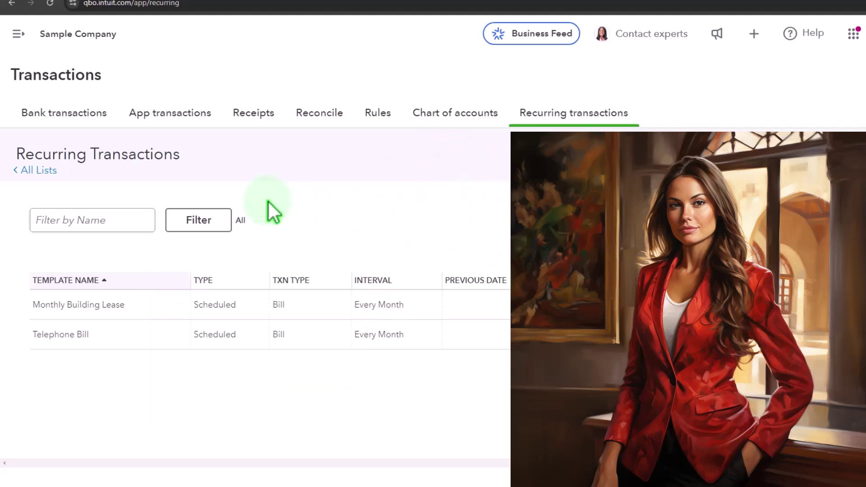
- Return to the overview of all lists and open the Product Categories list
left_click(36, 170)
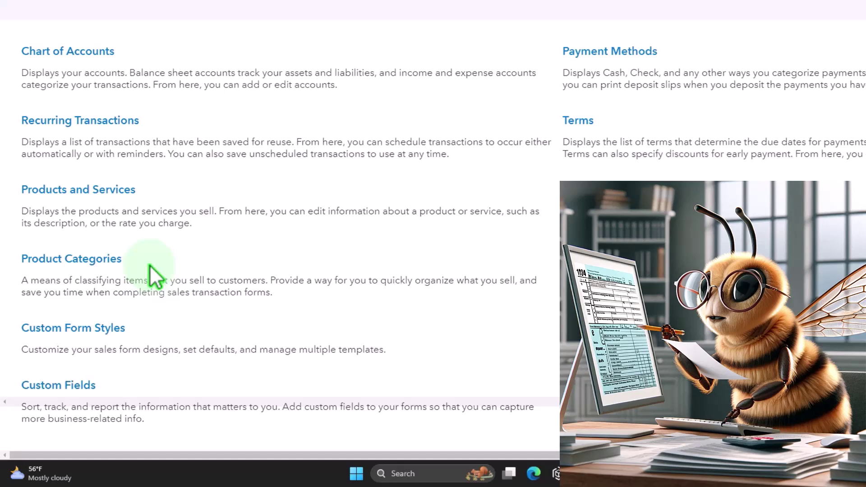
left_click(103, 258)
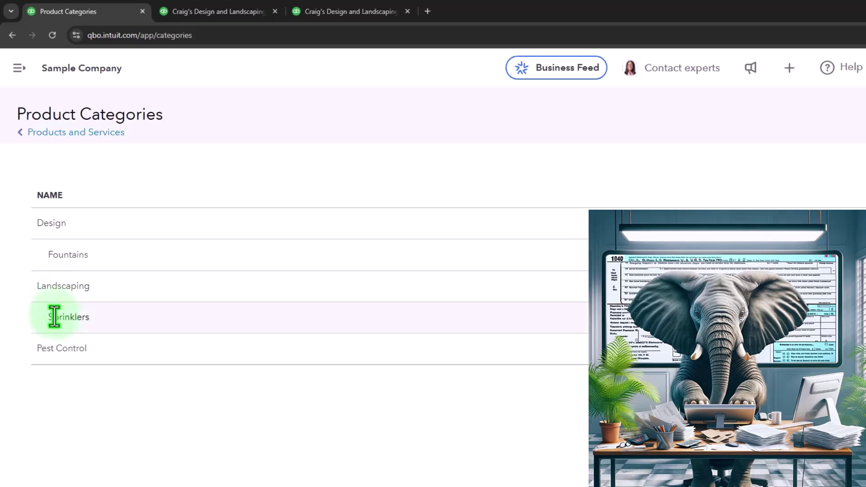
- Check the additional actions offered for the Design category and go back to Products and Services
left_click(829, 185)
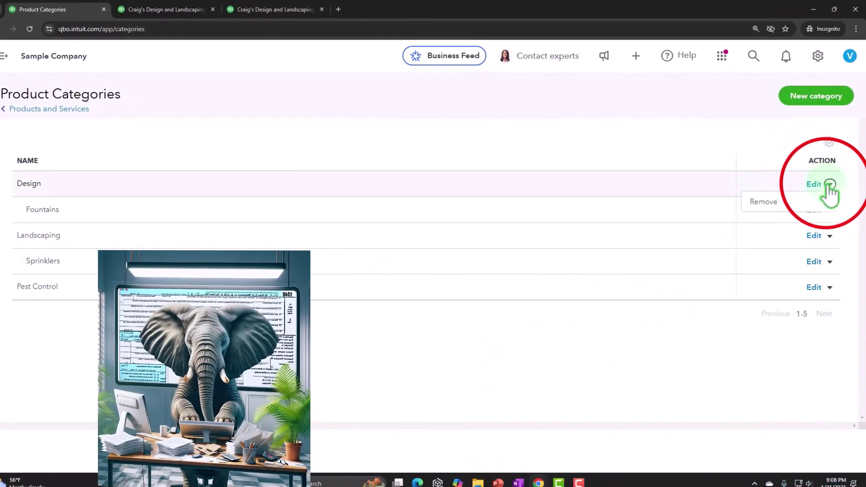
left_click(827, 184)
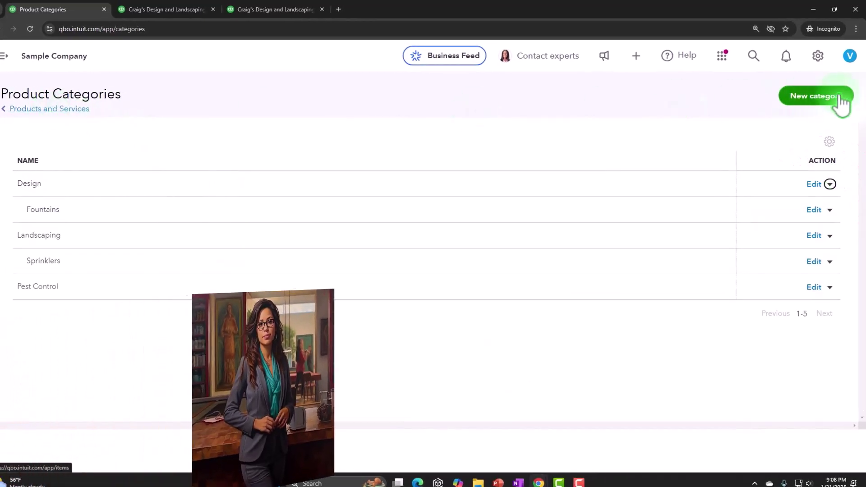
left_click(48, 111)
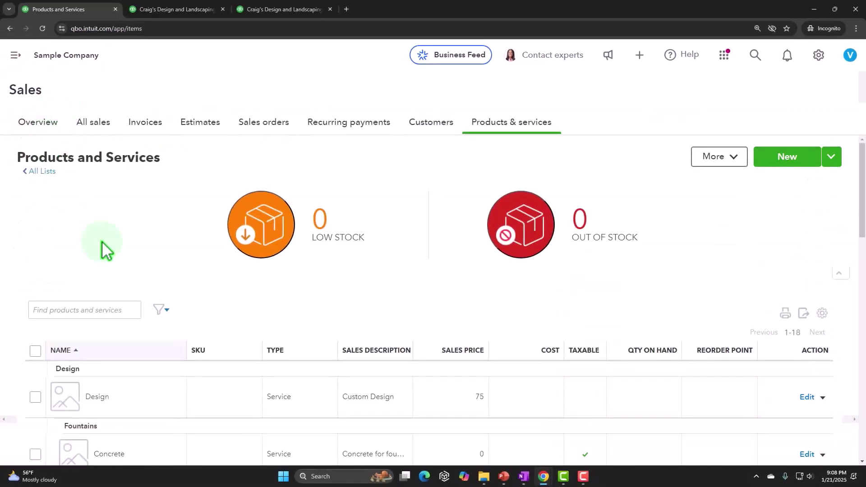
- Open Custom Form Styles from the overview of all lists and check the form types offered for a new style
left_click(818, 55)
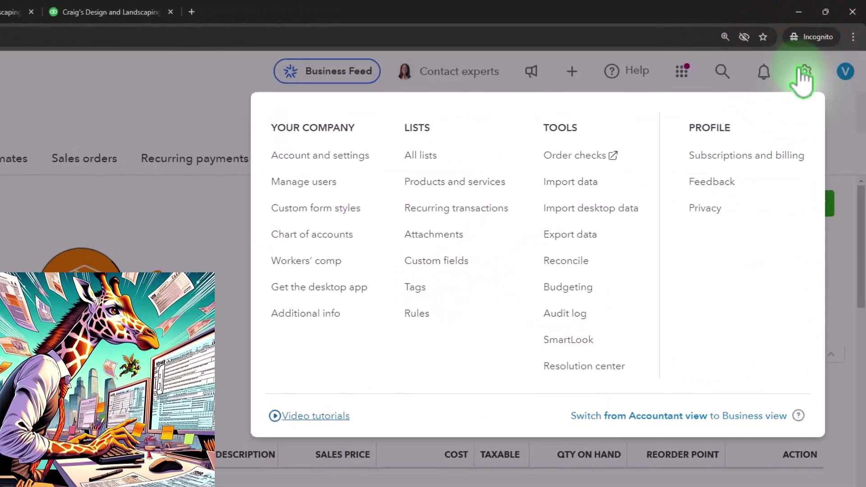
left_click(421, 155)
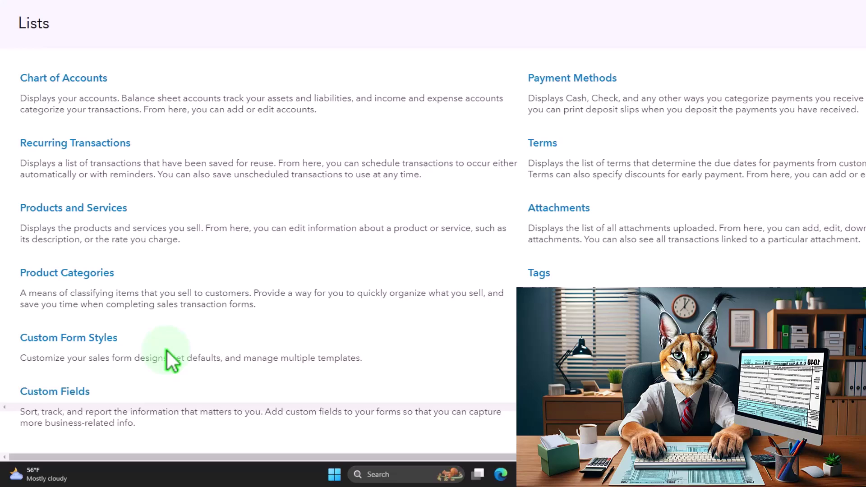
left_click(97, 338)
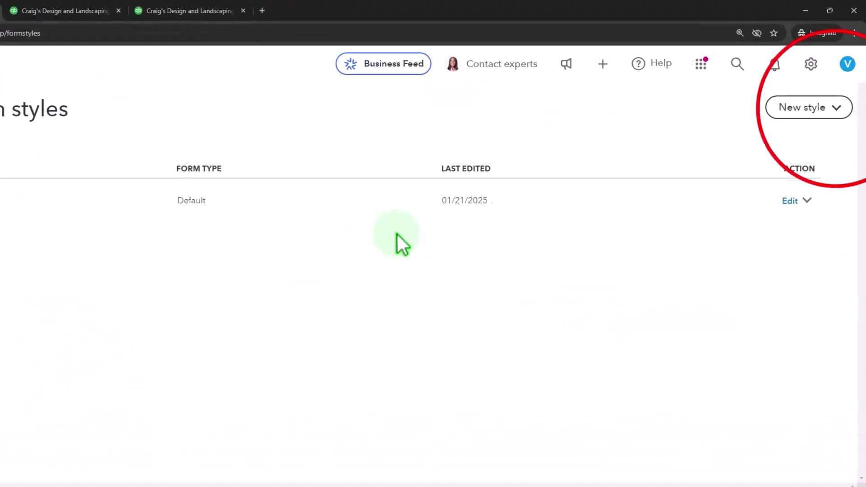
left_click(826, 141)
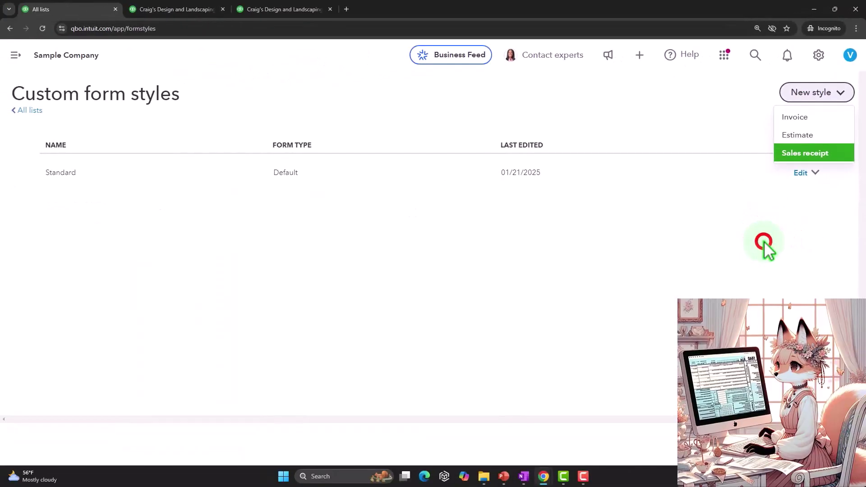
left_click(764, 240)
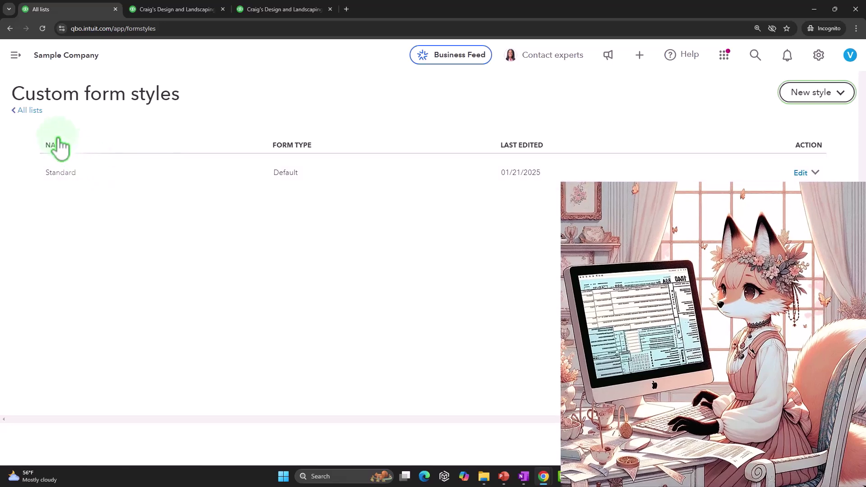
- Return to the overview of all lists and open the Custom Fields page
left_click(818, 55)
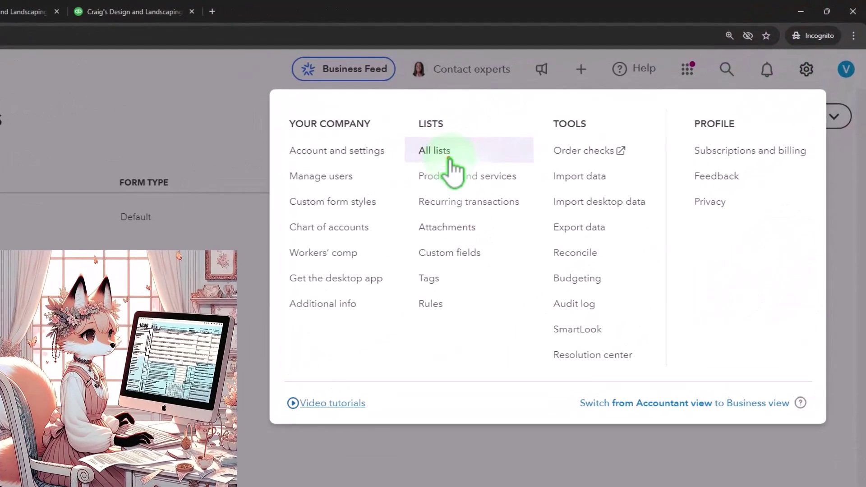
left_click(444, 154)
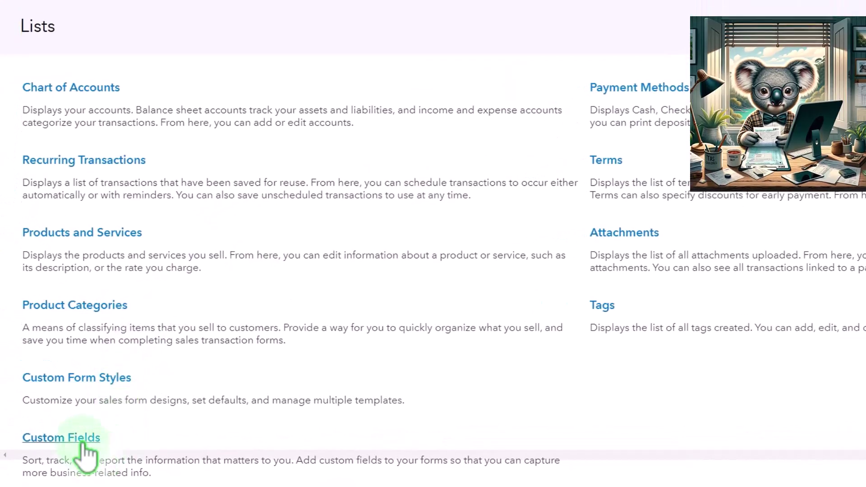
scroll(73, 437, "down", 1)
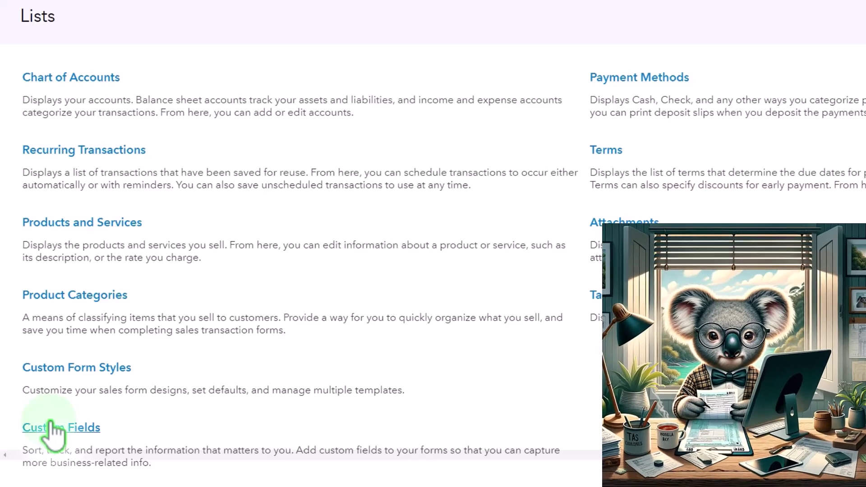
left_click(53, 429)
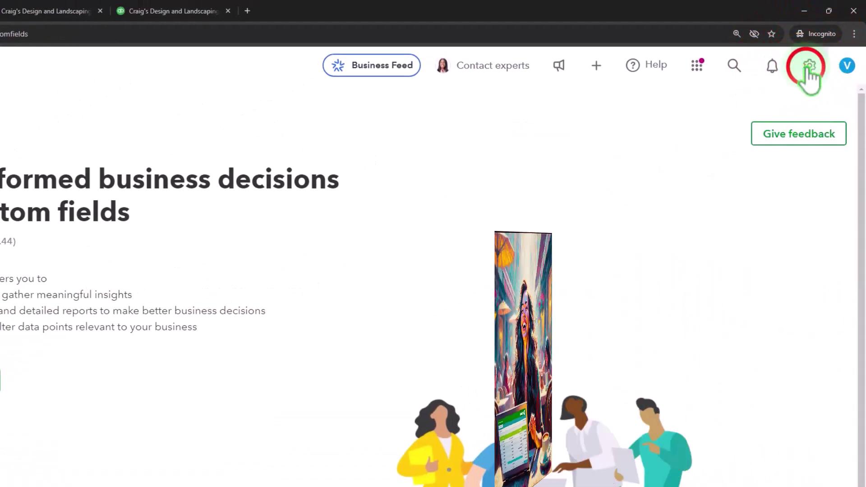
- Go back from Custom Fields to the overview of all lists and open the Payment Methods list
left_click(808, 67)
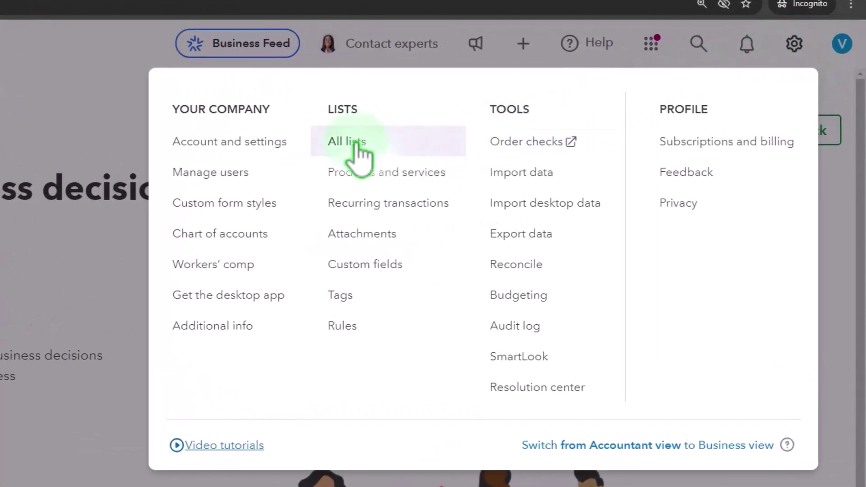
left_click(356, 149)
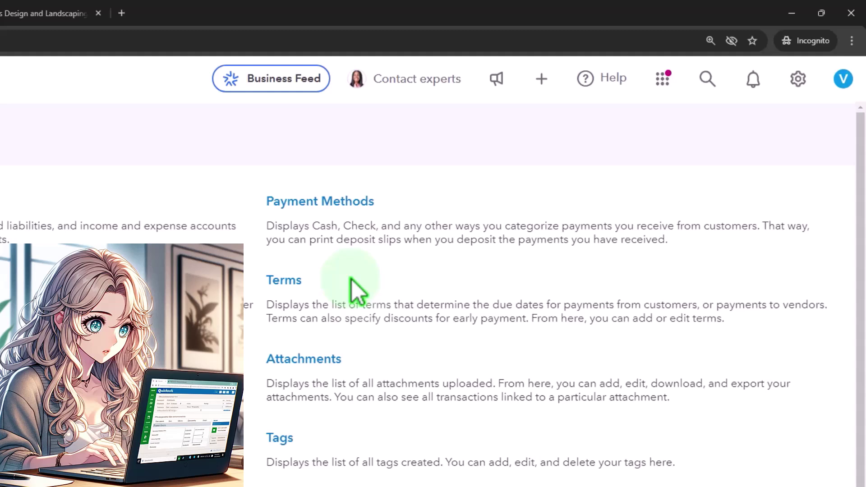
left_click(315, 201)
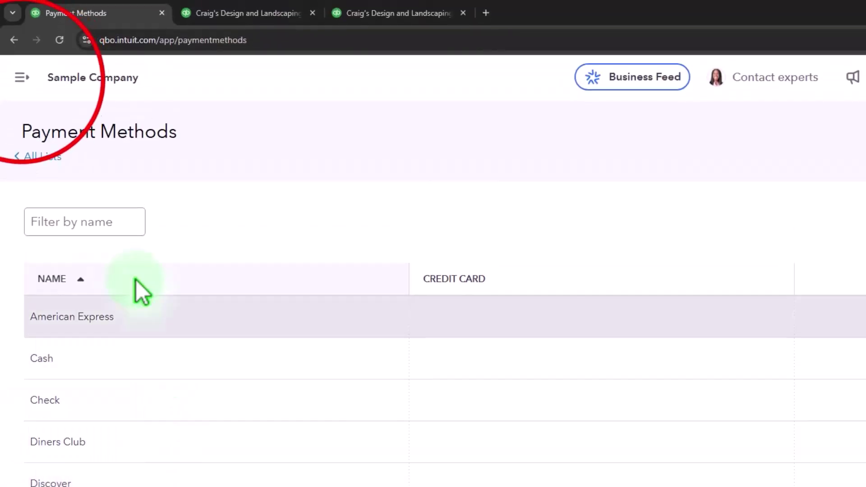
- Expand the navigation sidebar and open a new Receive Payment form
left_click(22, 78)
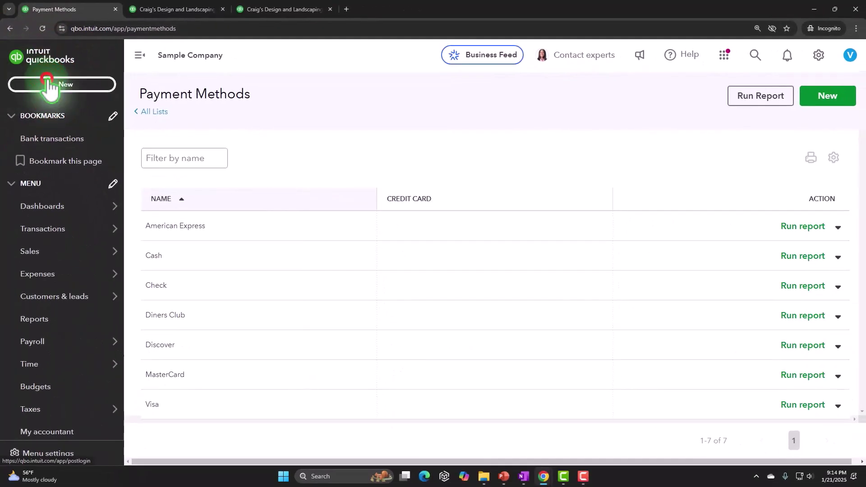
left_click(50, 85)
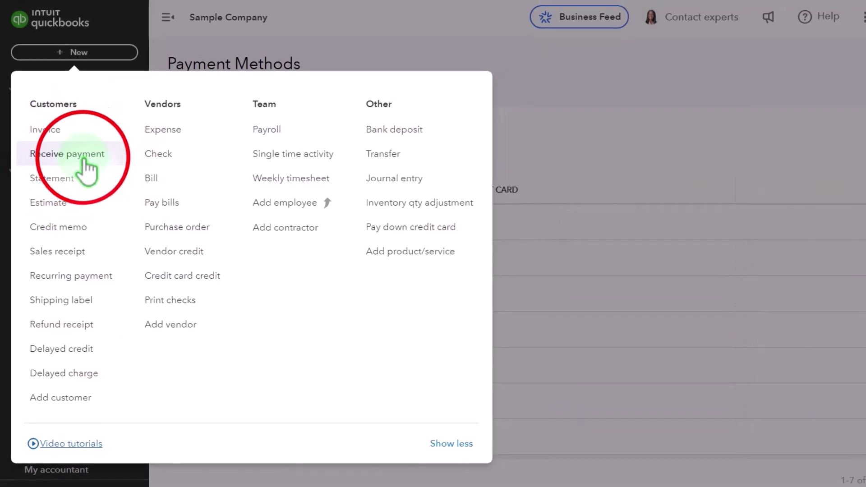
left_click(85, 167)
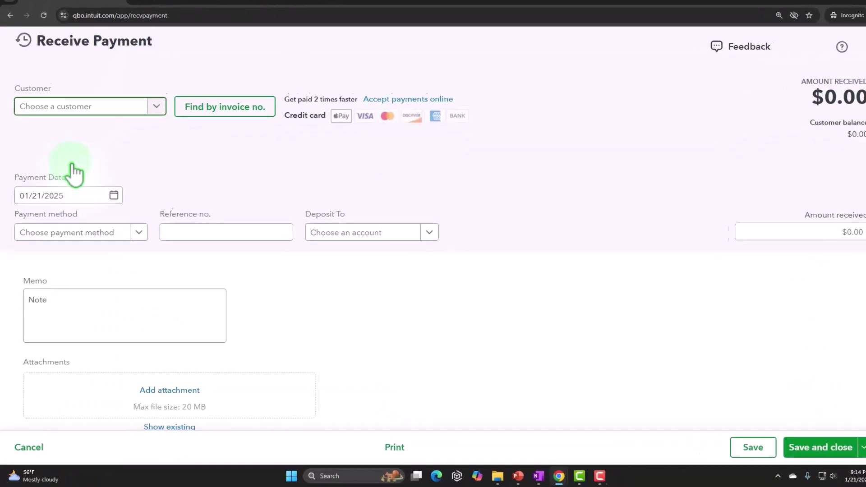
- Examine the payment method choices and the deposit account choices on the Receive Payment form without changing either
left_click(133, 235)
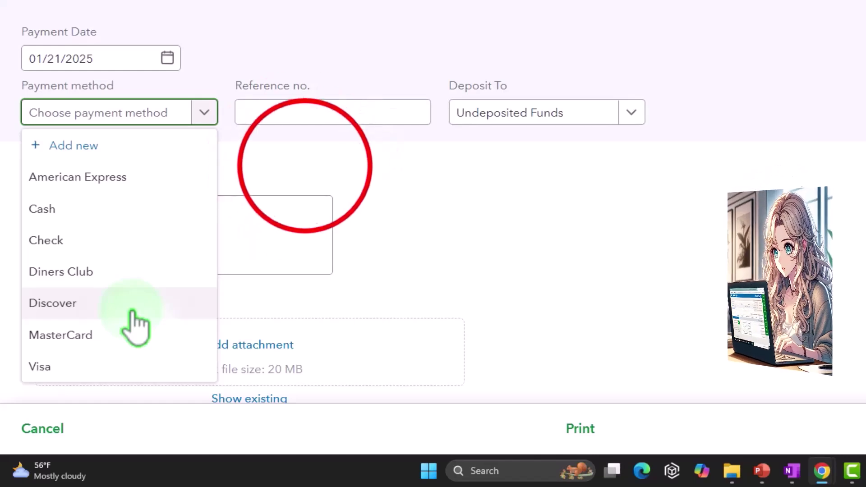
left_click(297, 177)
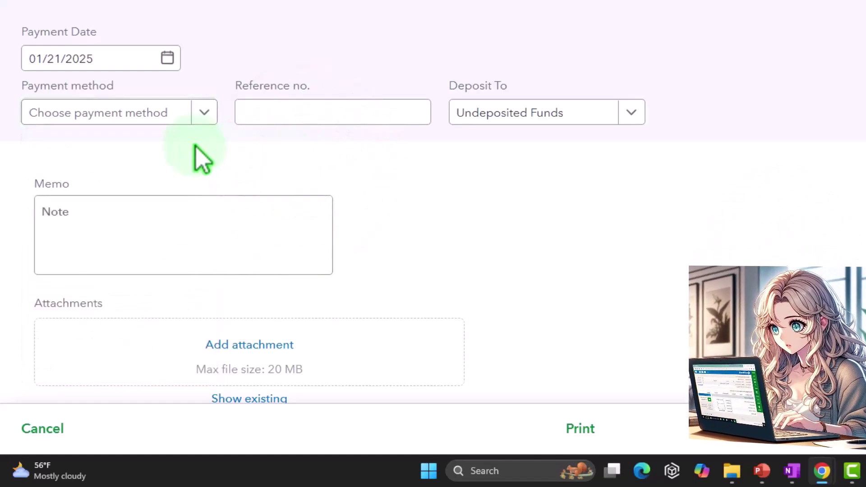
left_click(633, 114)
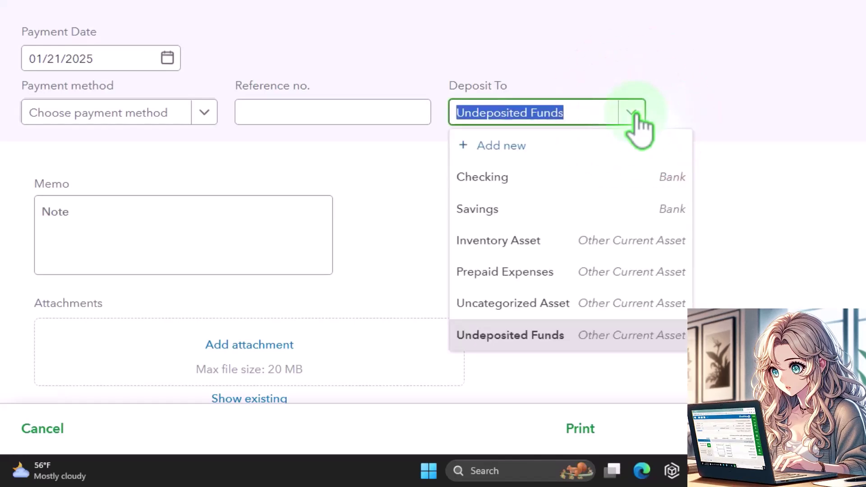
left_click(731, 53)
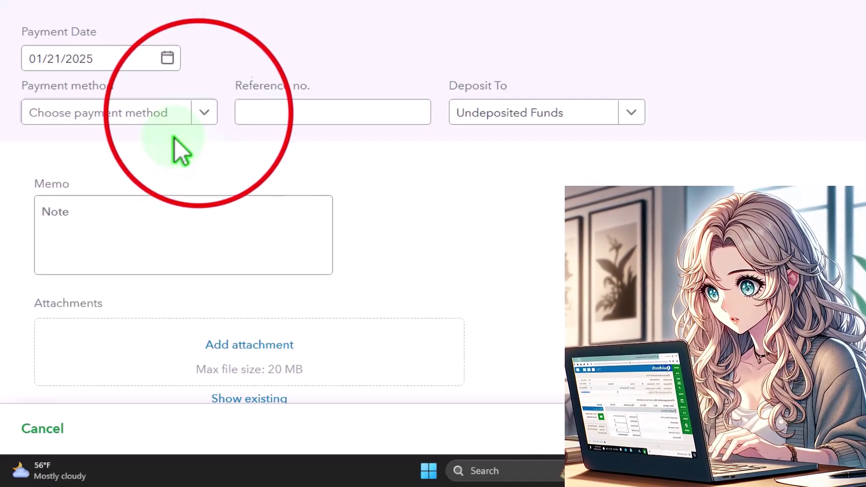
- Try Cash as the payment method, review the other methods, and close the Receive Payment form without saving
left_click(202, 112)
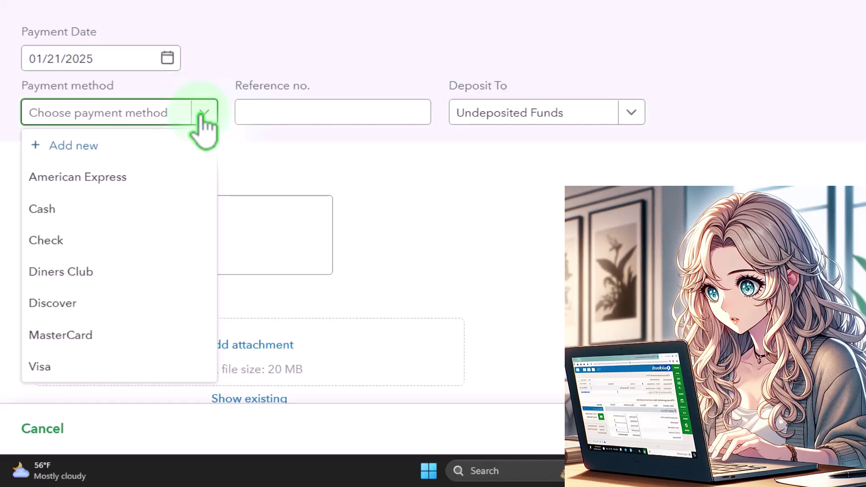
left_click(145, 203)
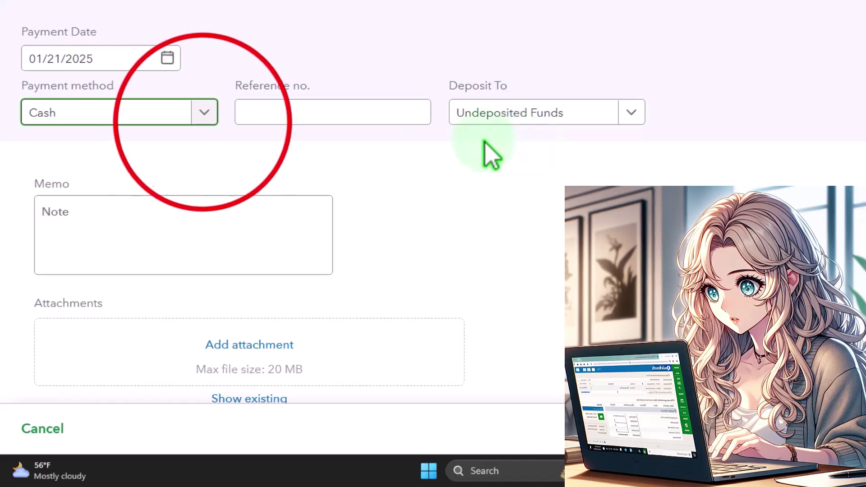
left_click(204, 116)
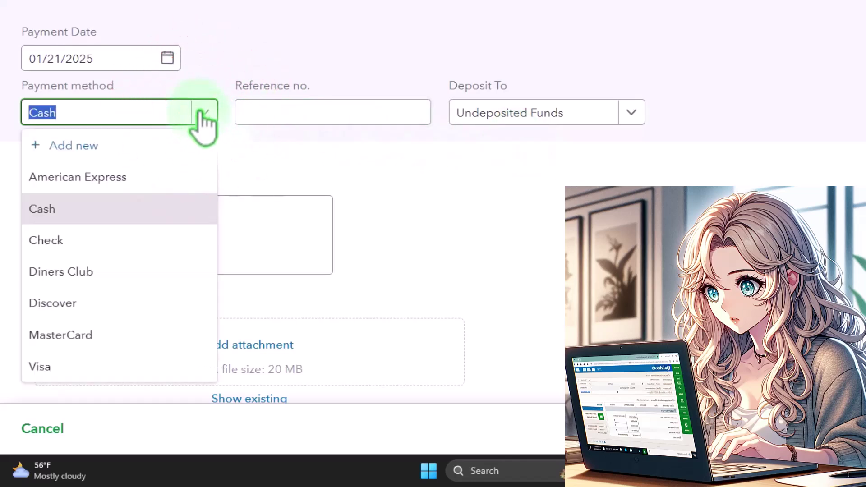
left_click(140, 310)
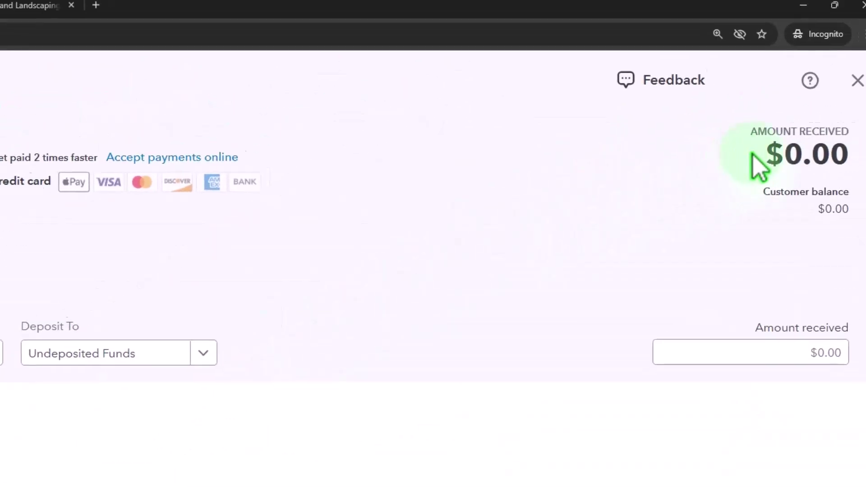
left_click(841, 89)
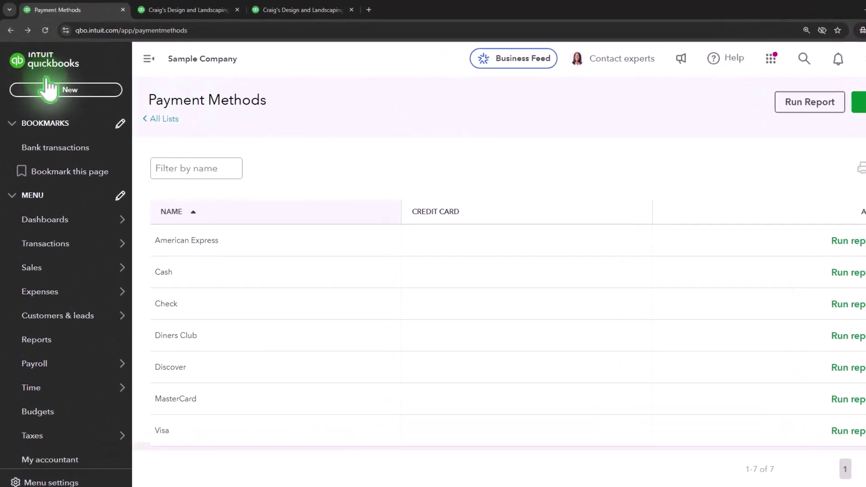
- Examine the current assets on the Balance Sheet report, including Undeposited Funds, and return to the Payment Methods list
left_click(194, 9)
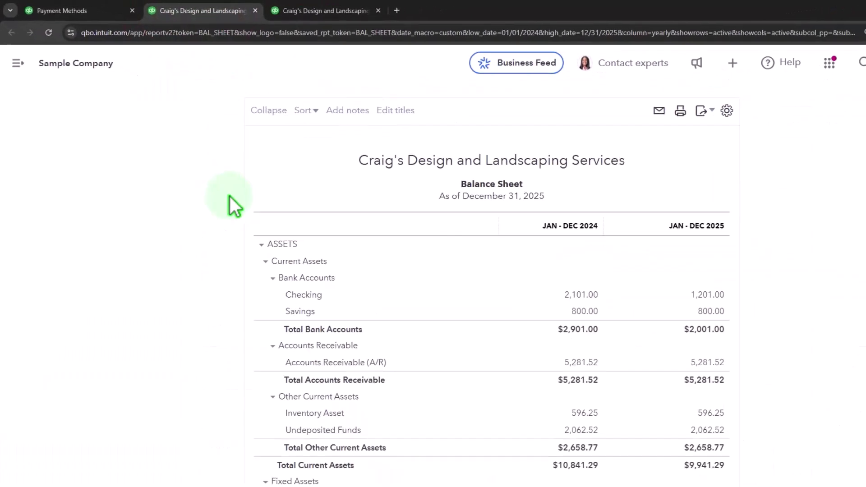
scroll(234, 361, "down", 1)
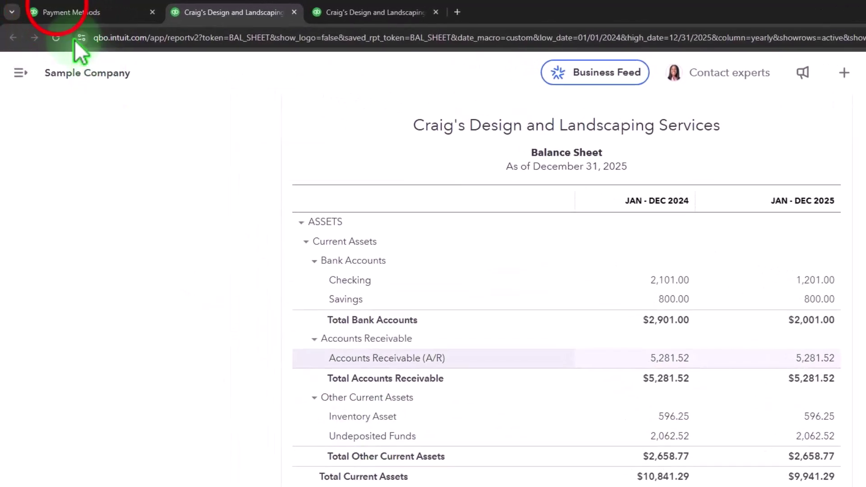
left_click(72, 12)
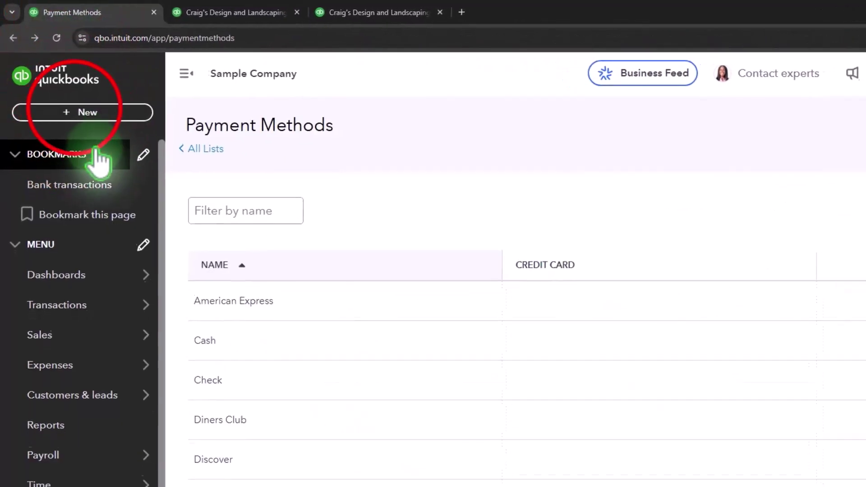
- Open a new bank deposit form and set the payment method of the Cool Cars payment to Cash
left_click(77, 111)
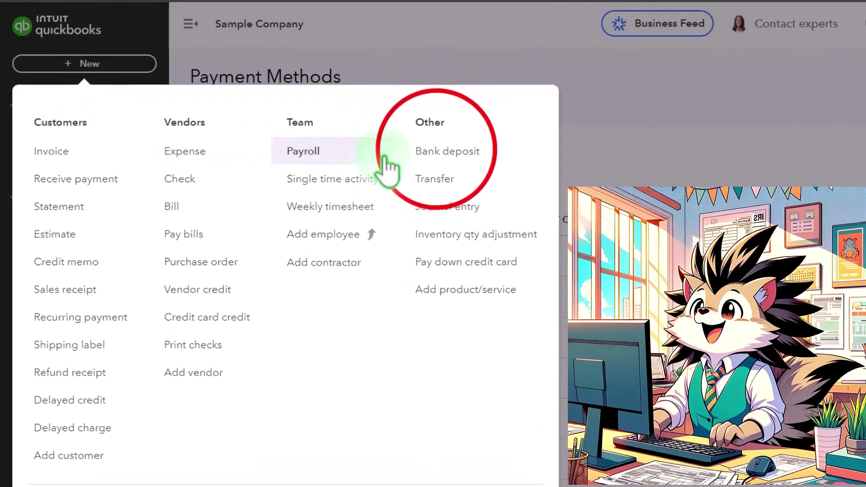
left_click(441, 149)
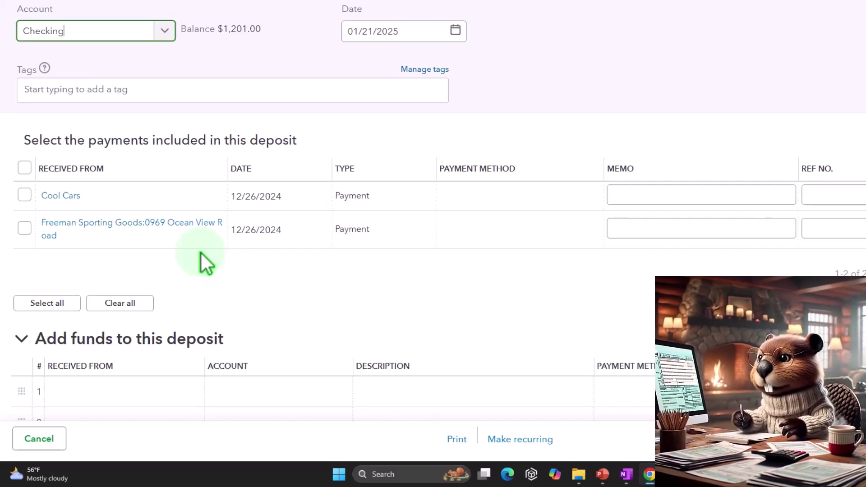
left_click(200, 253)
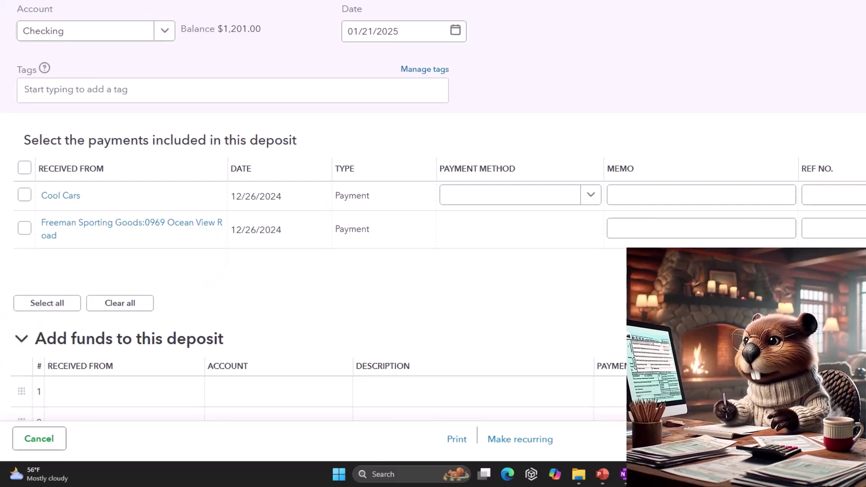
left_click(594, 197)
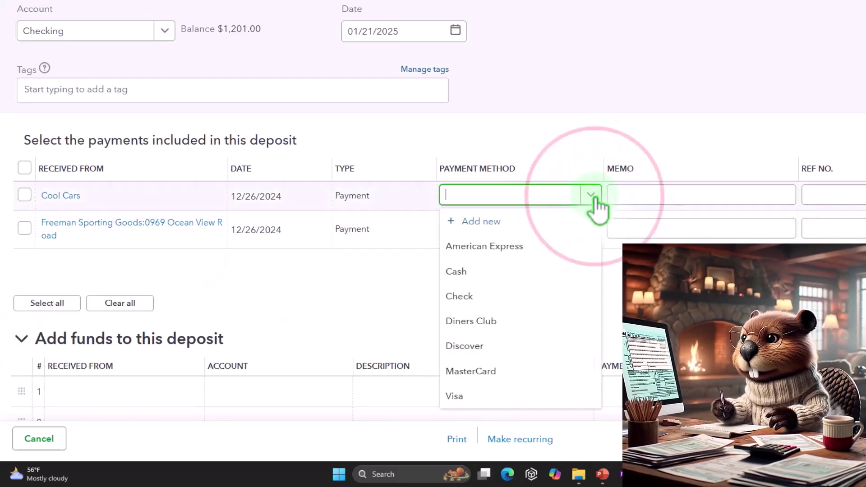
left_click(567, 275)
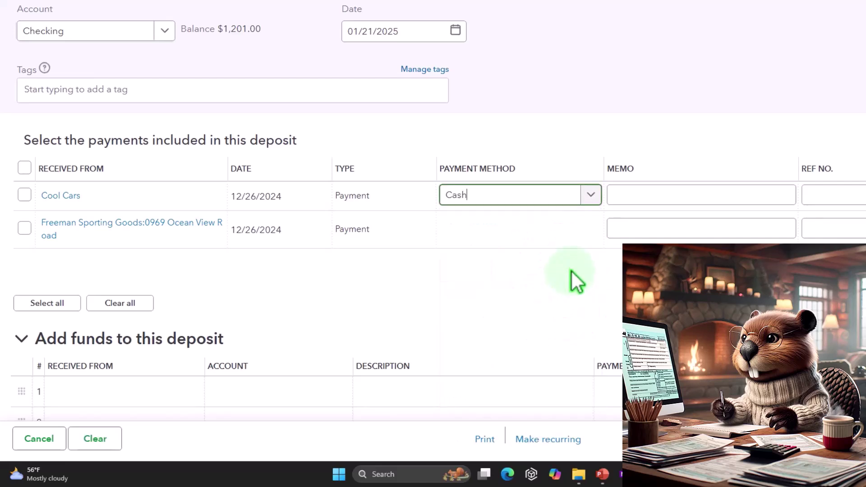
- Set the payment method of the Freeman Sporting Goods payment in the bank deposit to Cash
left_click(588, 230)
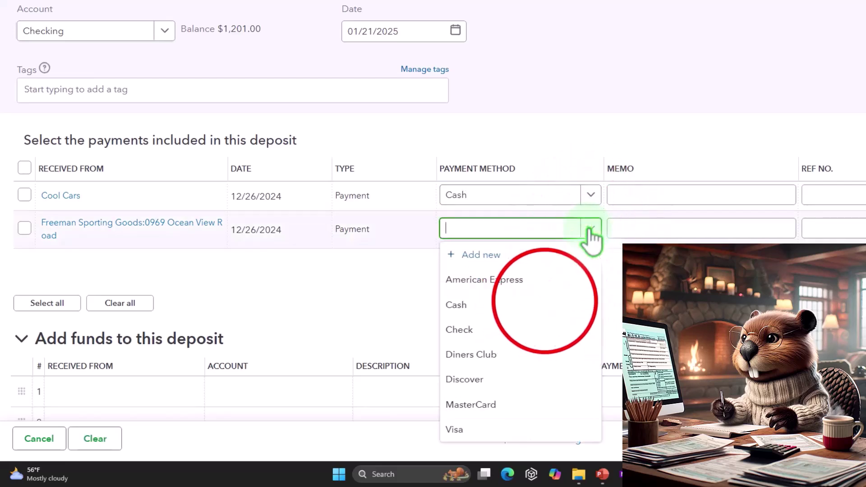
left_click(547, 307)
left_click(601, 88)
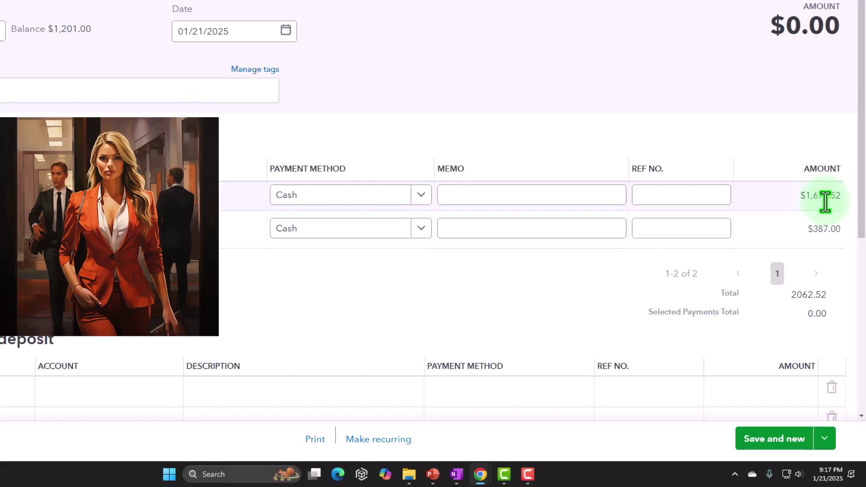
- Try Discover as the payment method for both payments in the deposit and close the bank deposit form without saving
left_click(421, 195)
left_click(393, 345)
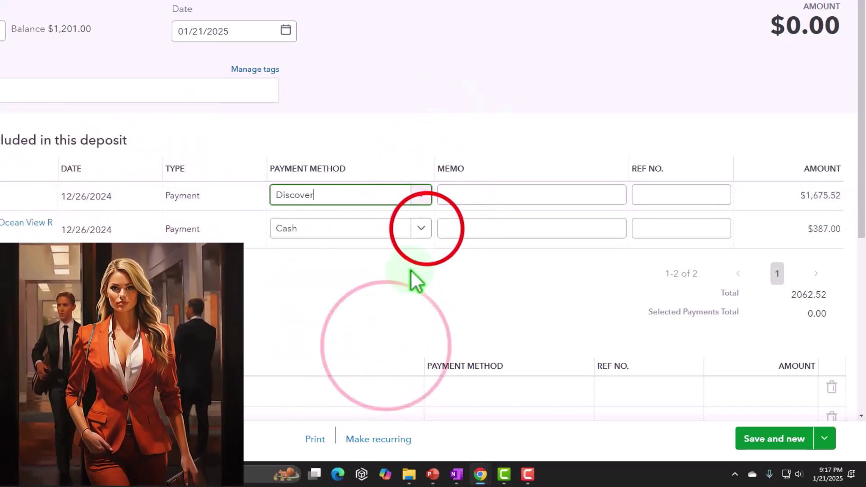
left_click(421, 228)
left_click(367, 380)
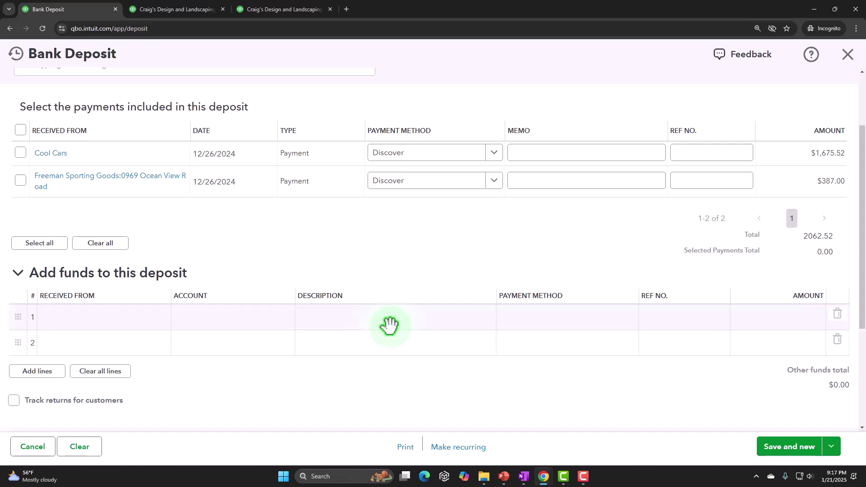
scroll(387, 327, "up", 2)
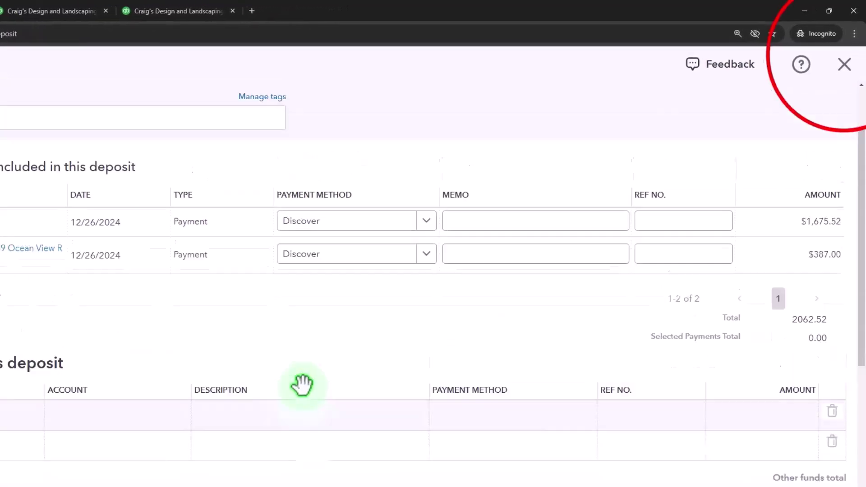
left_click(844, 66)
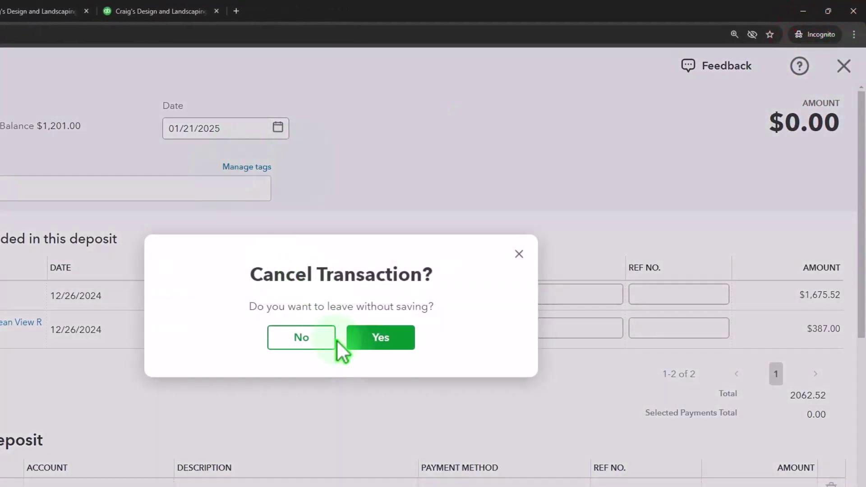
left_click(392, 343)
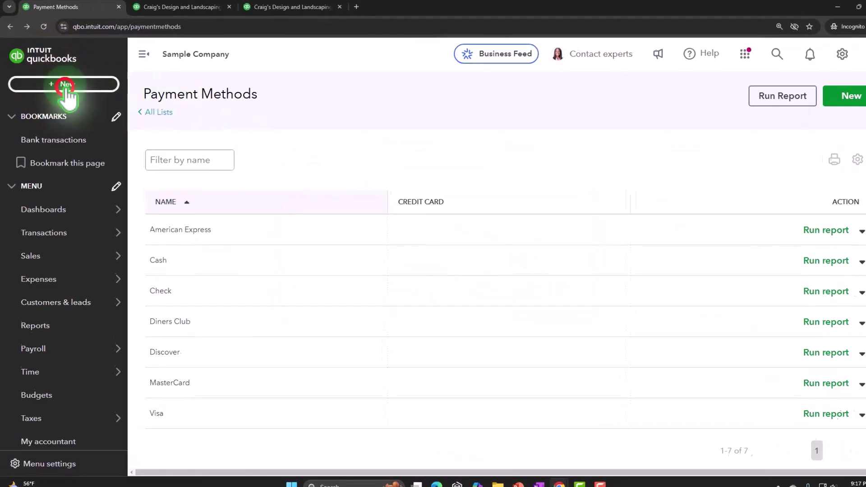
- Open a new sales receipt form, review its payment method choices without picking one, and close the form
left_click(65, 88)
left_click(75, 254)
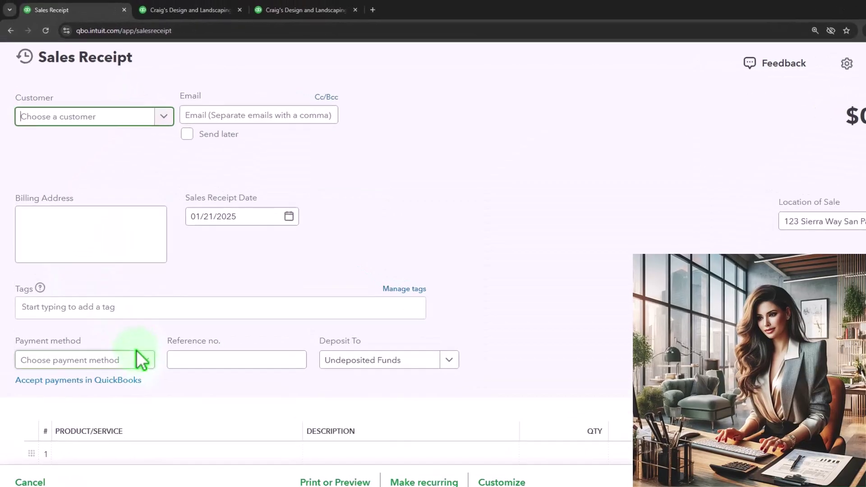
left_click(141, 360)
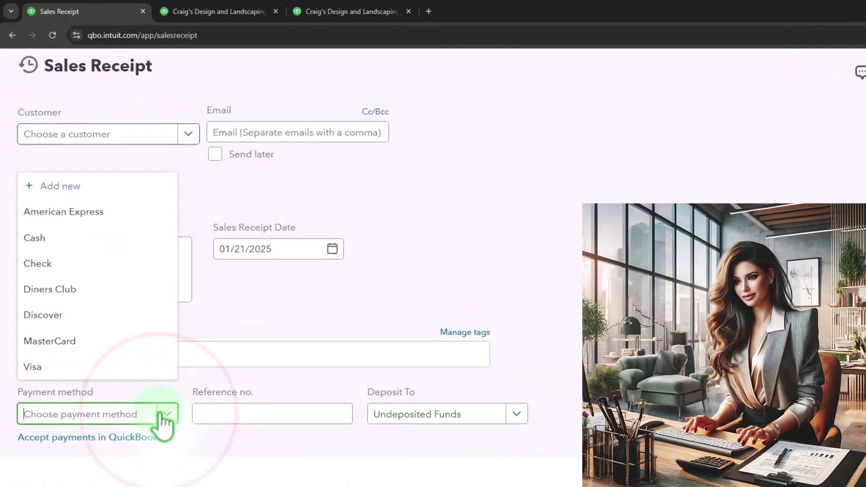
left_click(159, 412)
left_click(160, 412)
left_click(840, 81)
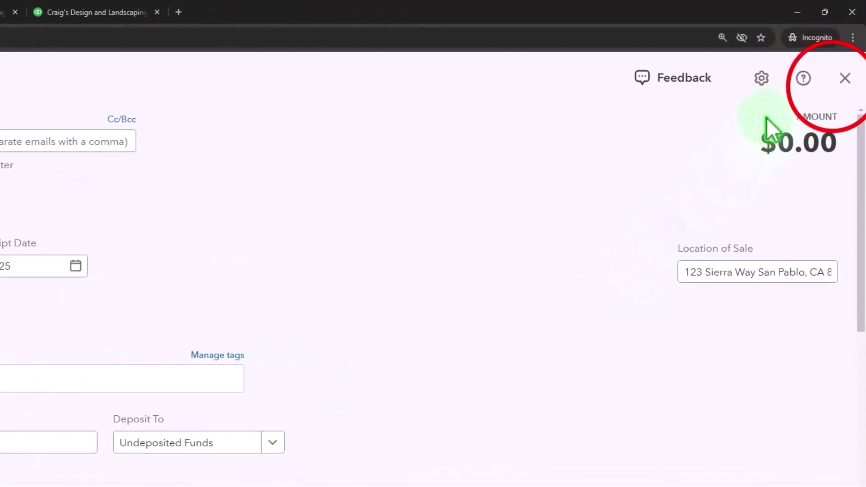
left_click(845, 78)
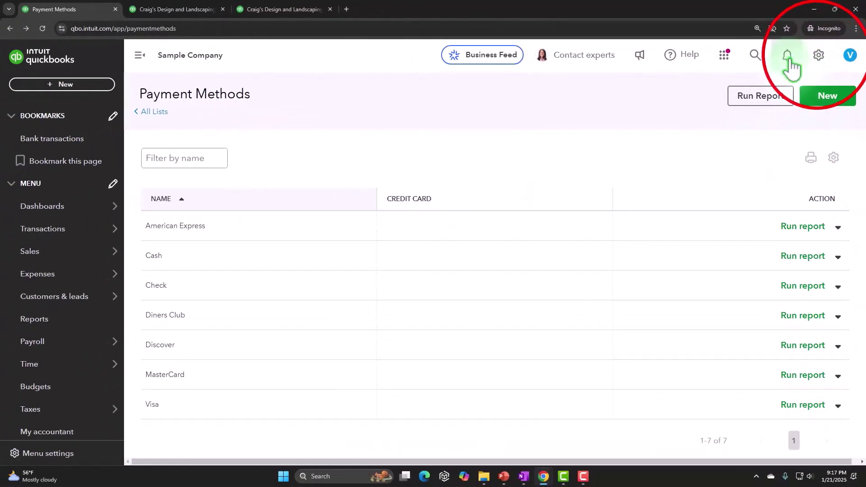
- Open the Terms list from the company's overview of all lists and examine the available payment terms
left_click(818, 55)
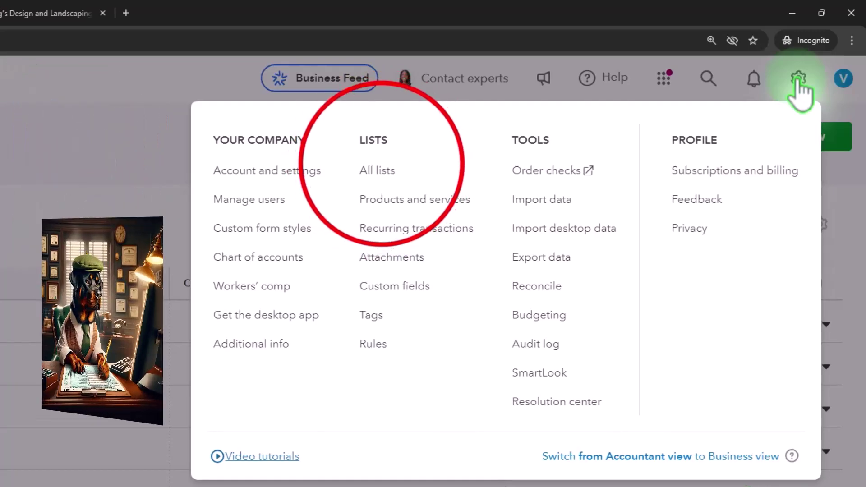
left_click(377, 171)
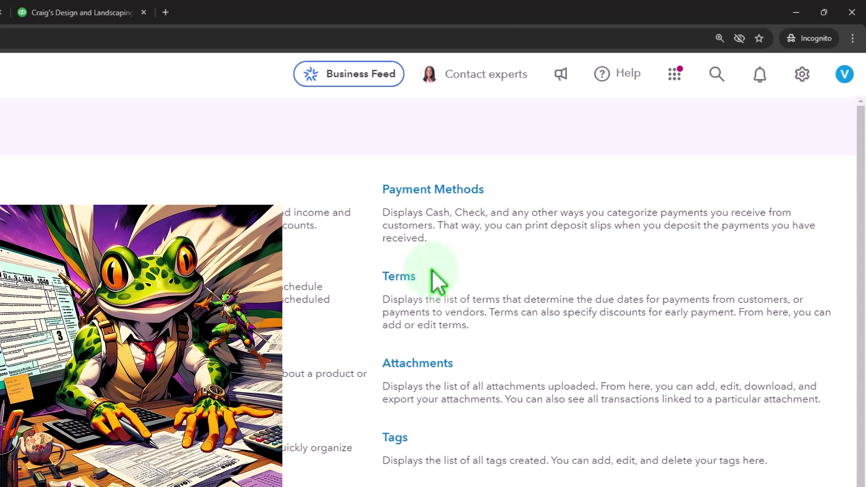
left_click(432, 273)
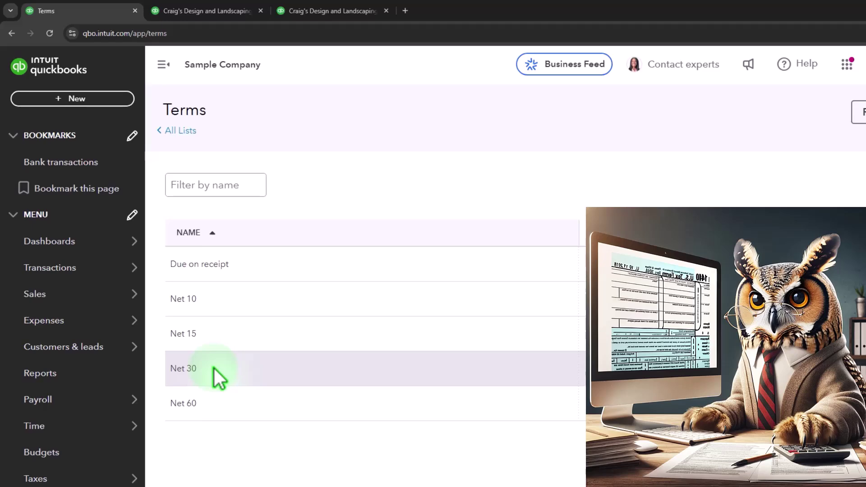
- Review the terms choices on a new invoice form without changing them and leave it for the Products and Services list
left_click(79, 99)
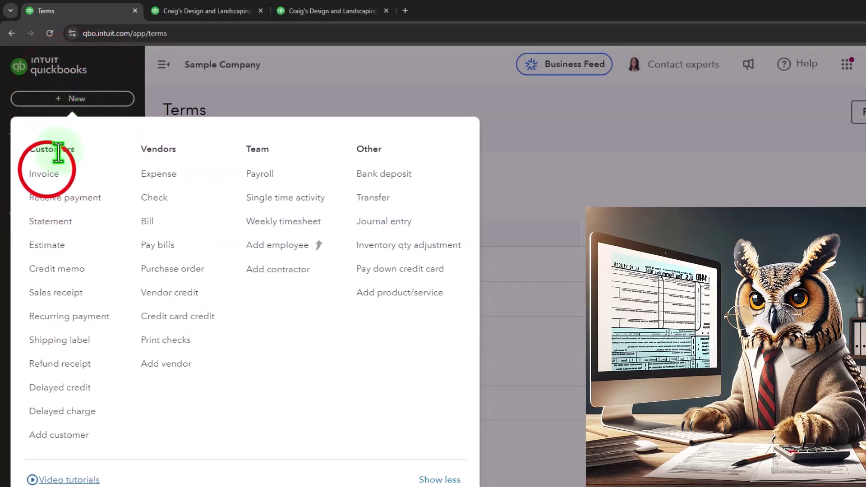
left_click(43, 174)
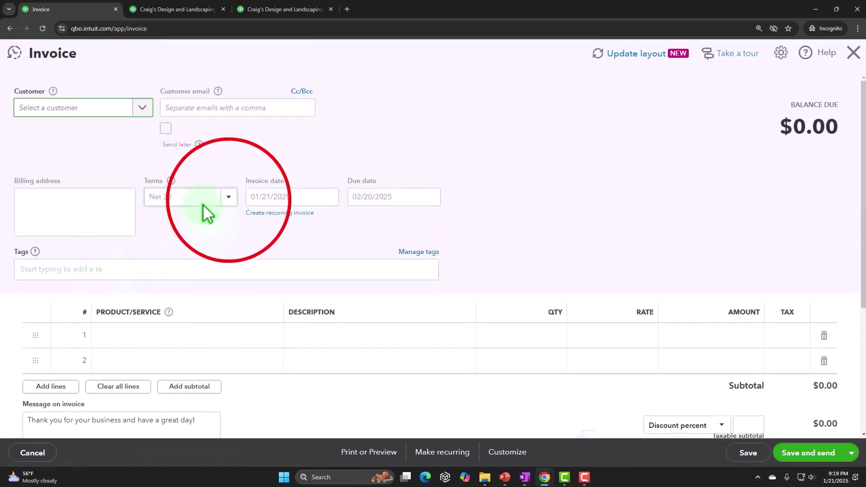
left_click(228, 198)
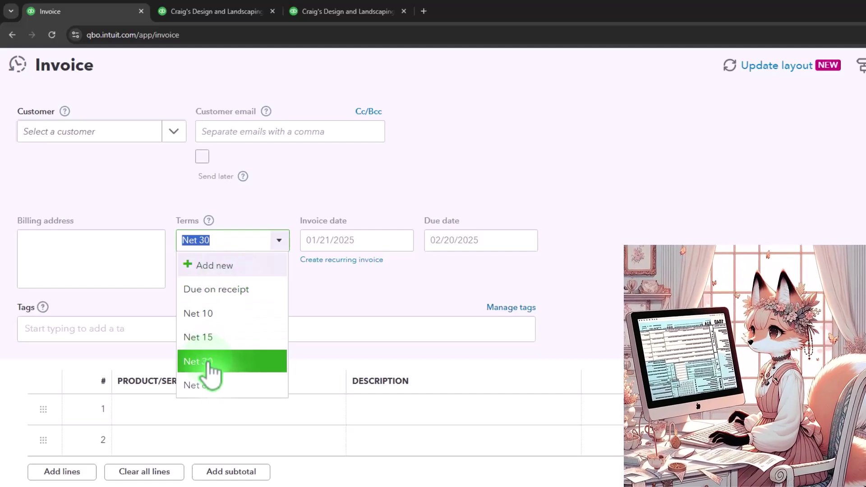
left_click(334, 286)
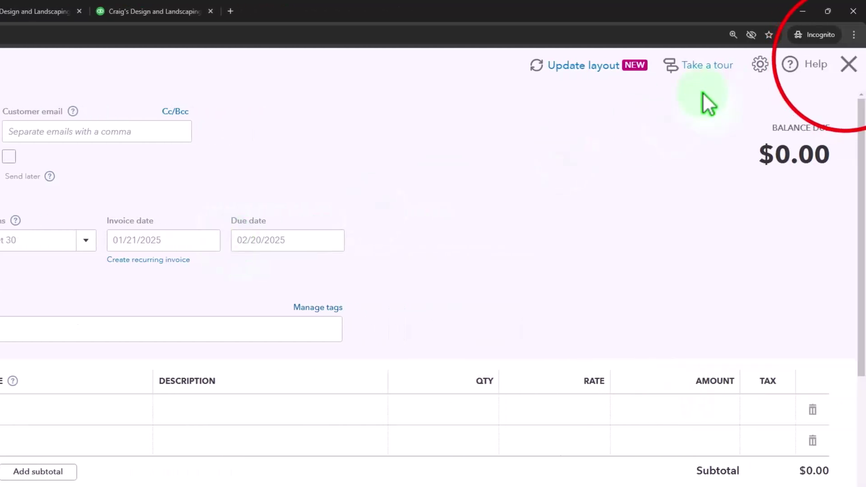
left_click(849, 65)
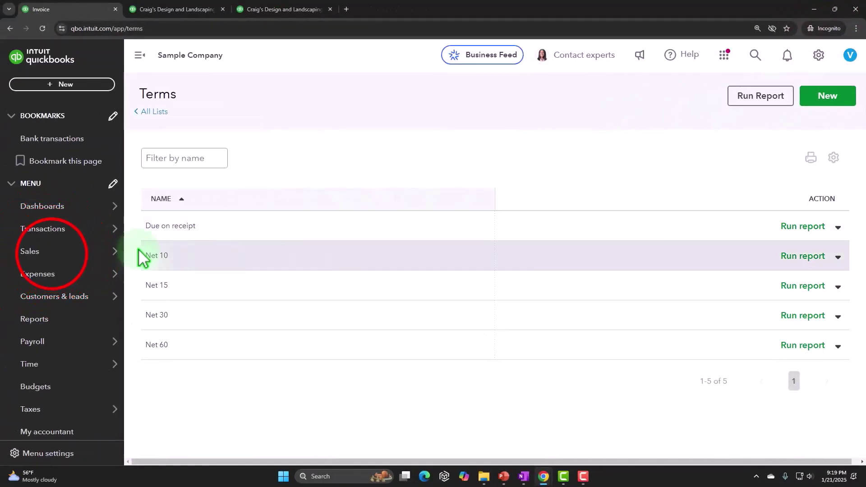
left_click(54, 254)
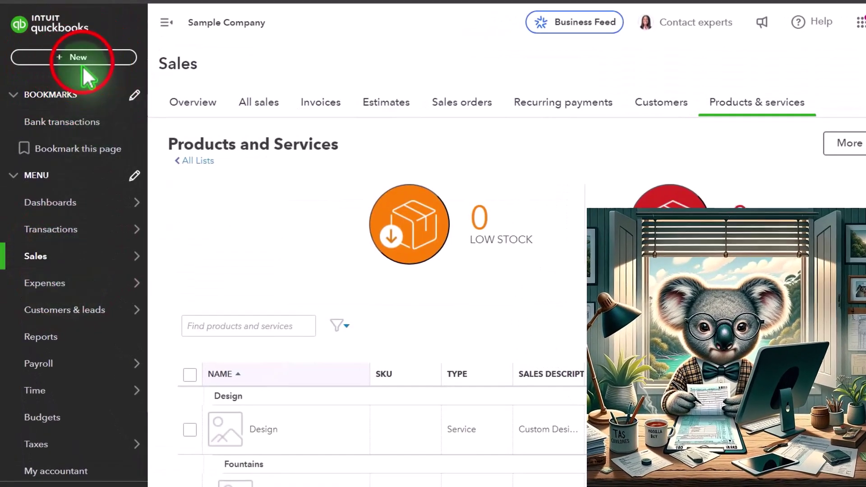
- Try Net 30 terms on a new bill form, check the due date, and close the form without saving
left_click(82, 63)
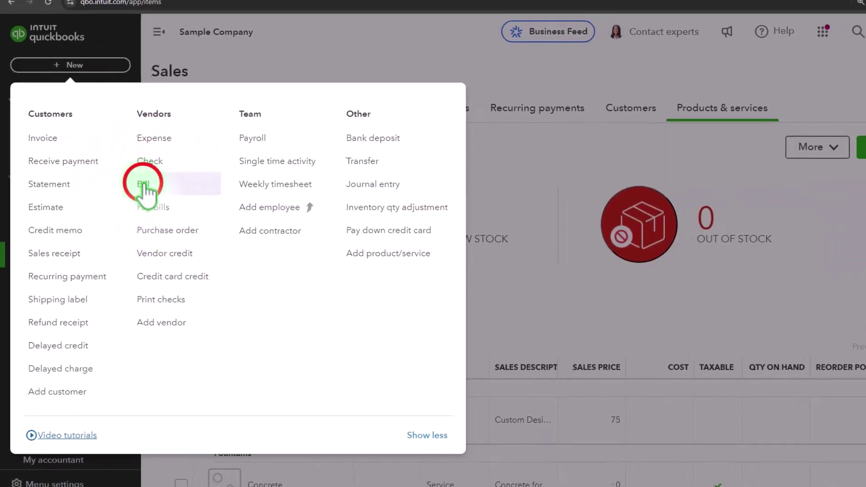
left_click(147, 183)
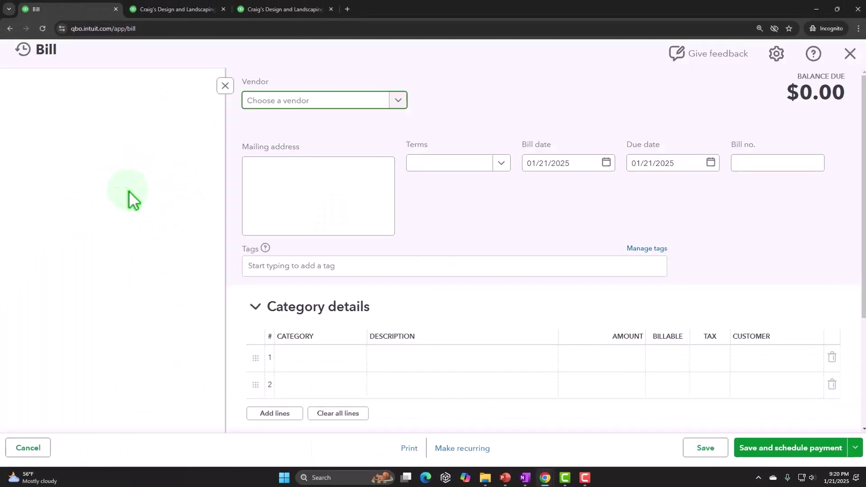
left_click(225, 86)
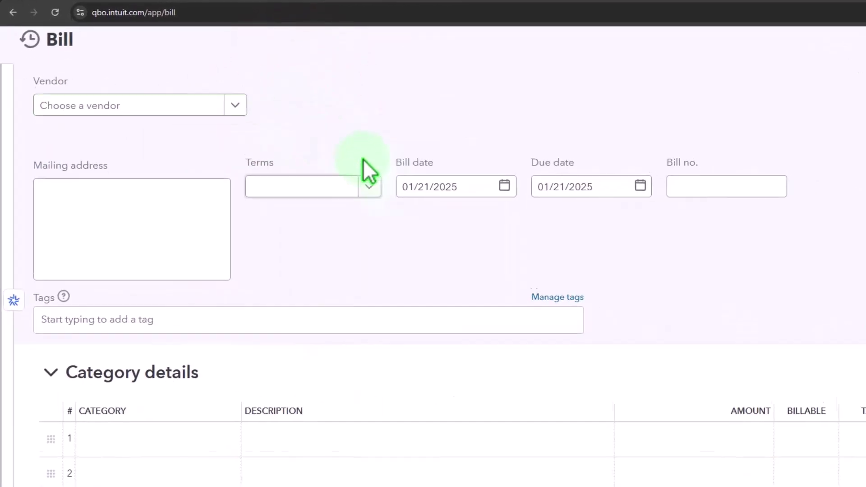
left_click(370, 192)
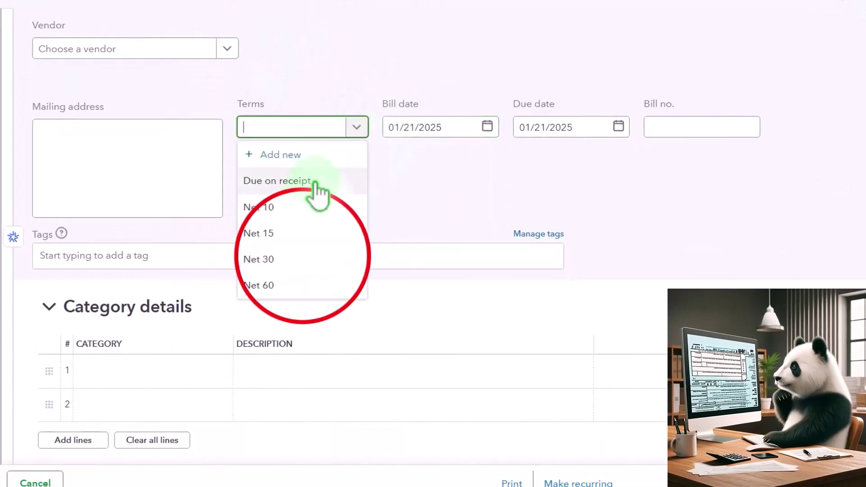
left_click(309, 261)
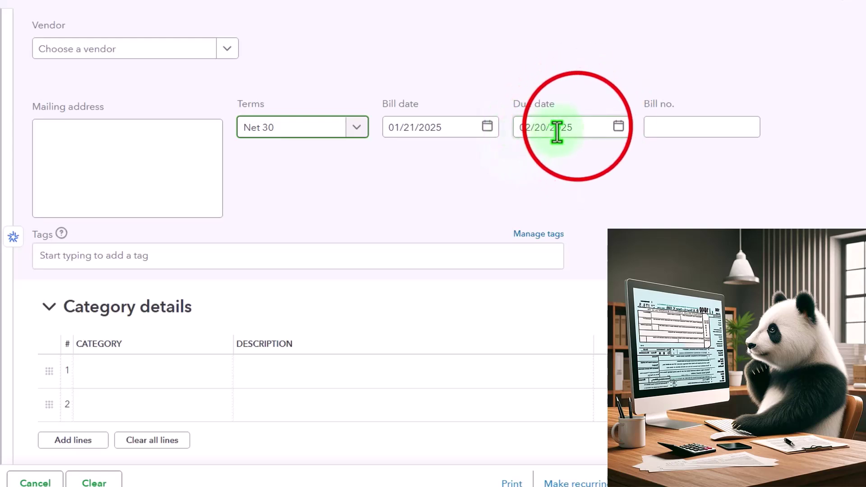
left_click(576, 127)
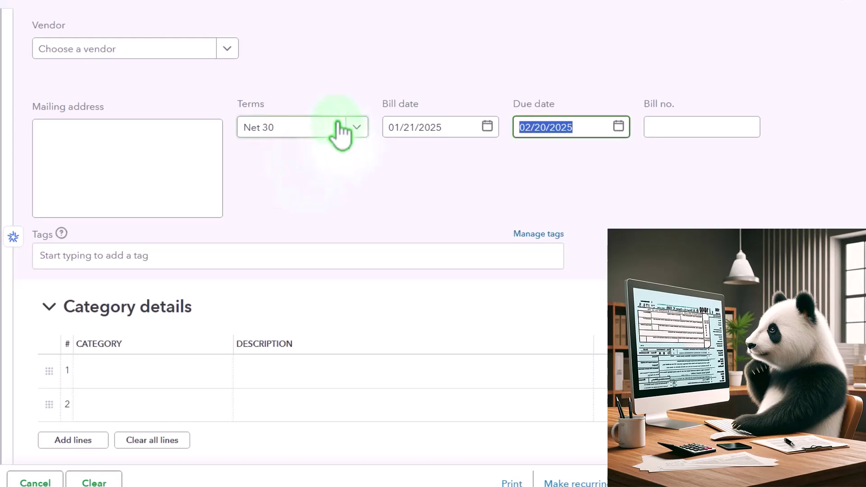
left_click(862, 2)
left_click(566, 274)
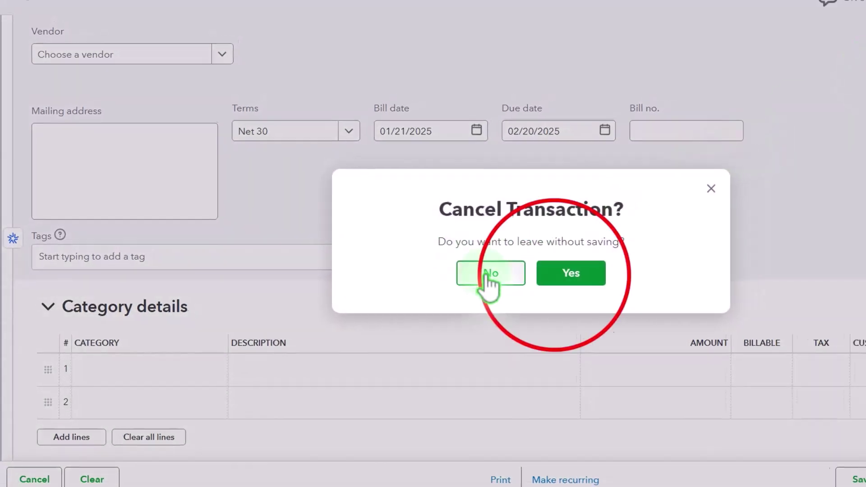
left_click(574, 273)
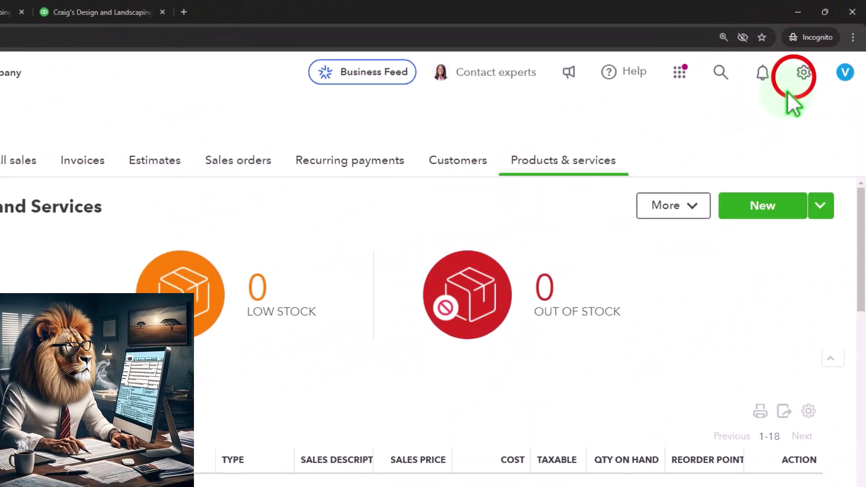
- Open the Attachments list from the company's overview of all lists and examine it
left_click(803, 72)
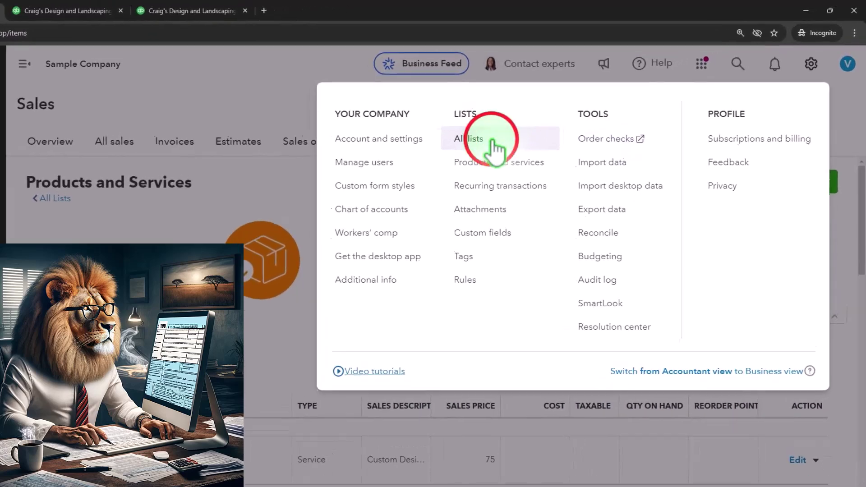
left_click(497, 138)
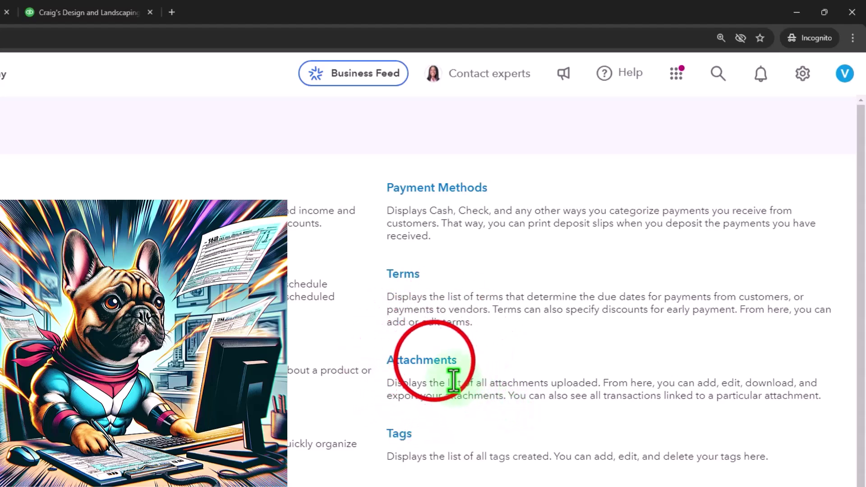
left_click(451, 360)
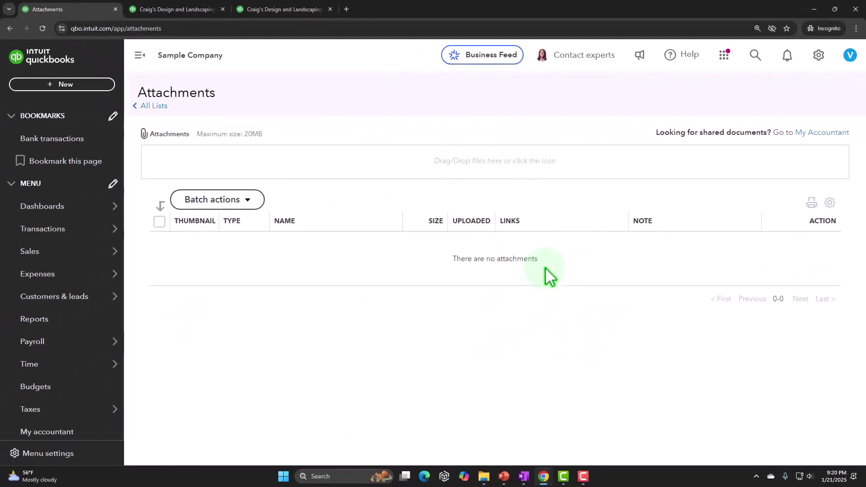
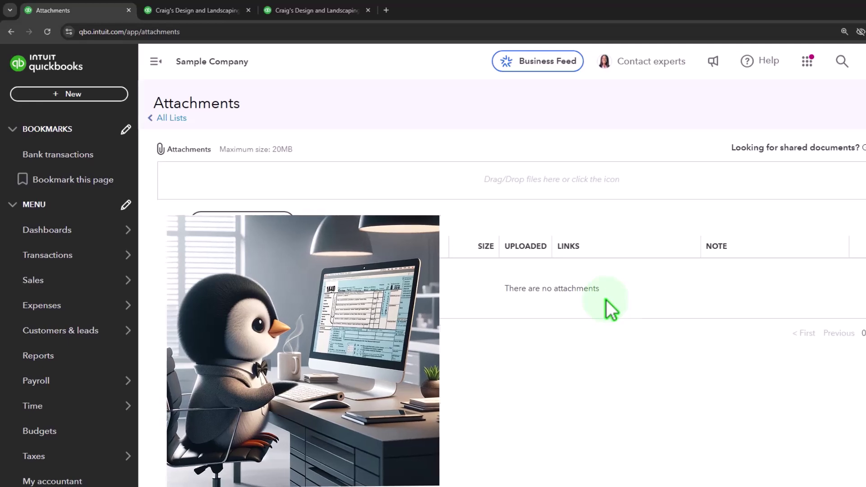
- Examine the attachments area on a new expense form and switch to the Balance Sheet report
left_click(73, 95)
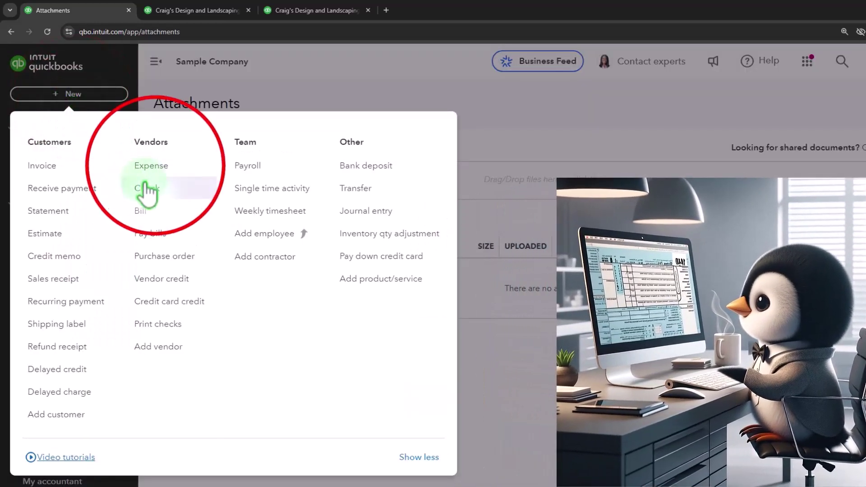
left_click(152, 166)
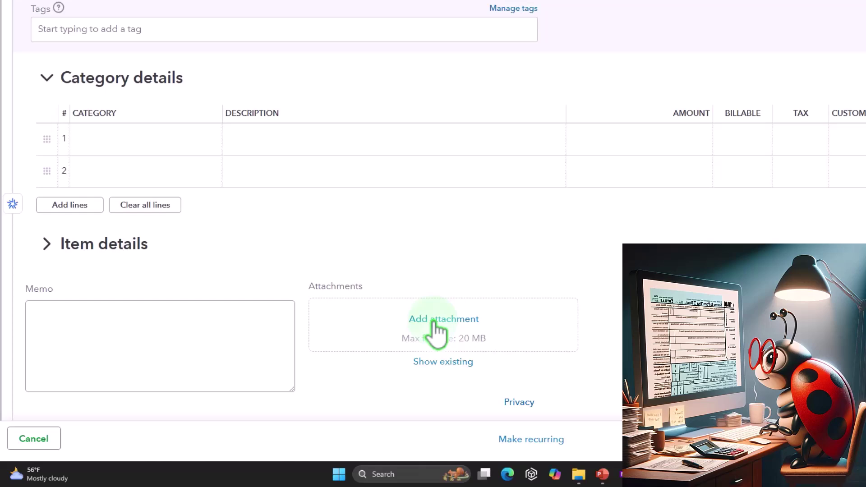
left_click(247, 12)
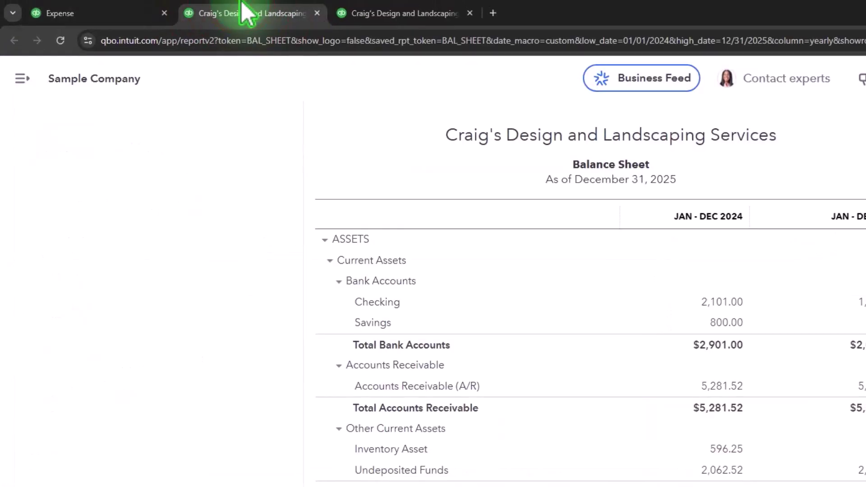
- Review the asset and liability accounts on the yearly Balance Sheet and close the blank expense form without saving
scroll(203, 329, "down", 2)
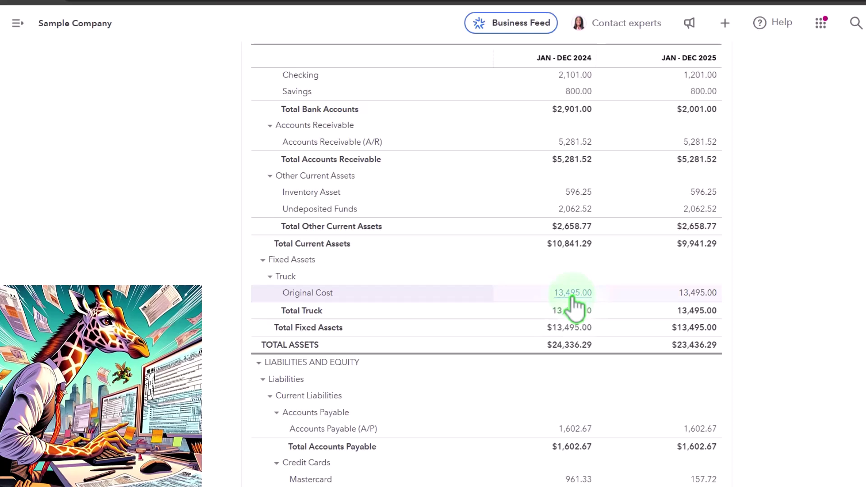
scroll(572, 307, "up", 5)
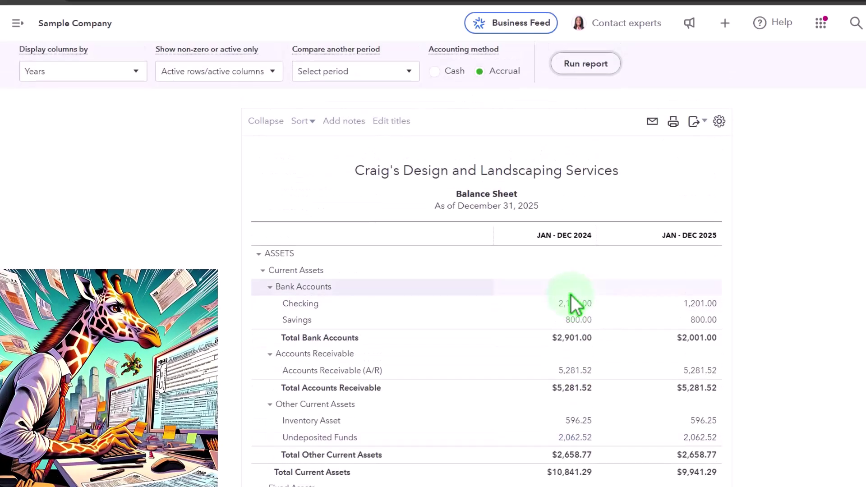
scroll(572, 307, "up", 2)
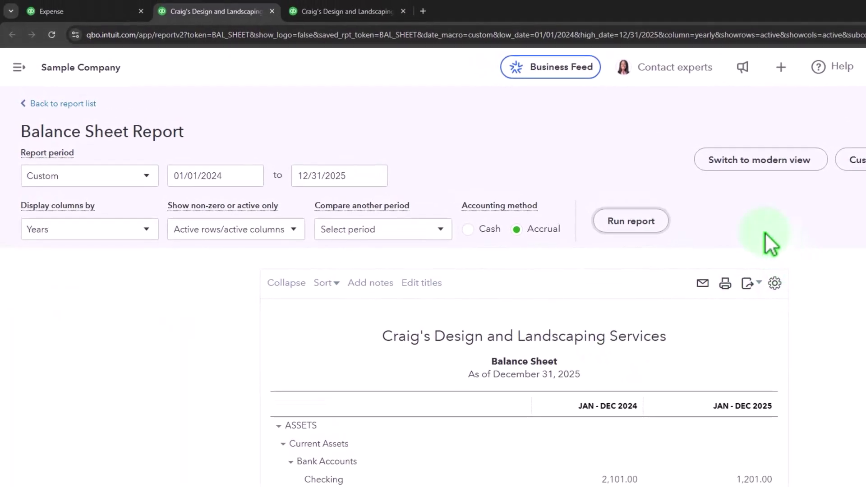
left_click(63, 11)
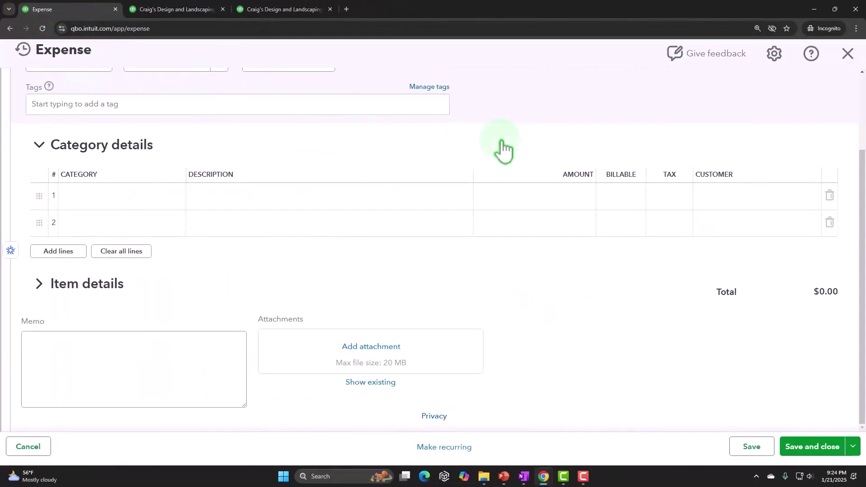
left_click(848, 54)
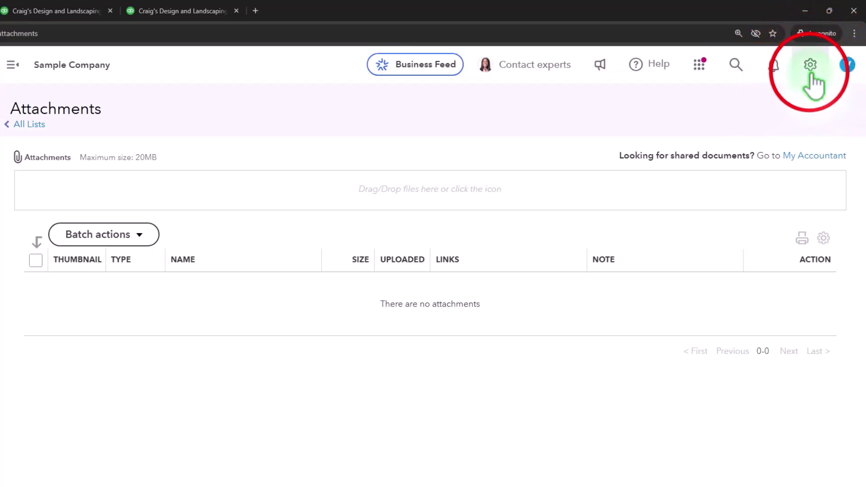
- Open the Tags list from the company's overview of all lists
left_click(810, 66)
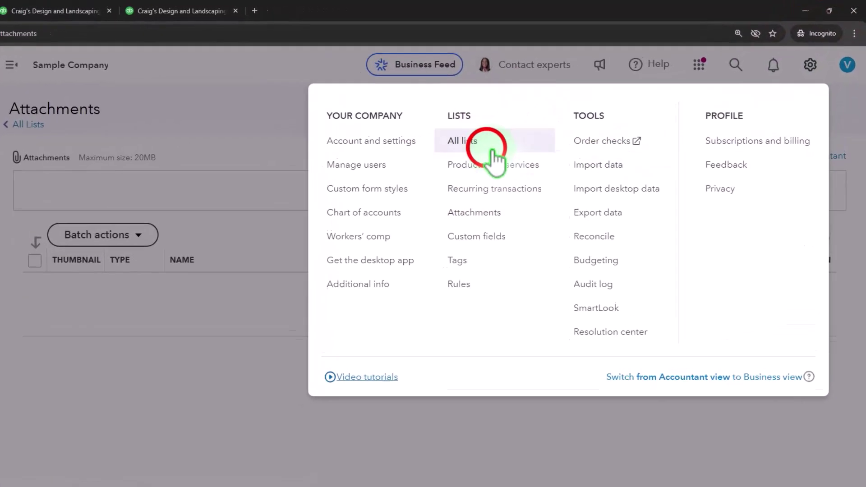
left_click(444, 168)
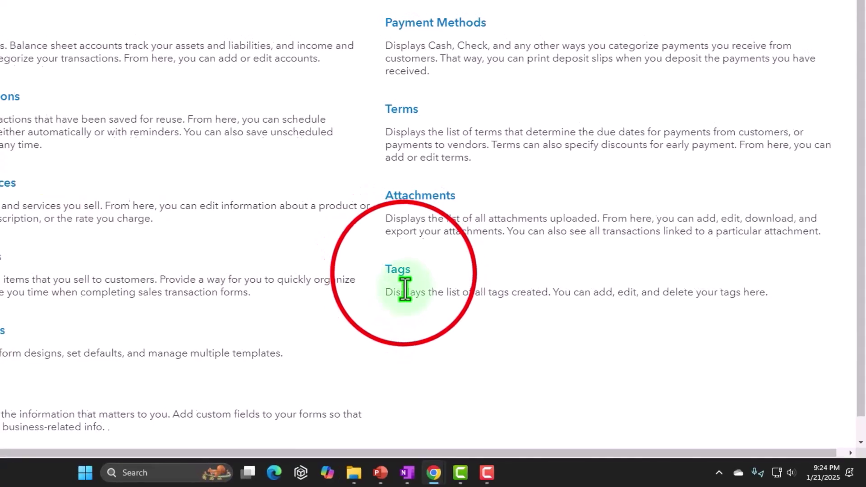
left_click(398, 269)
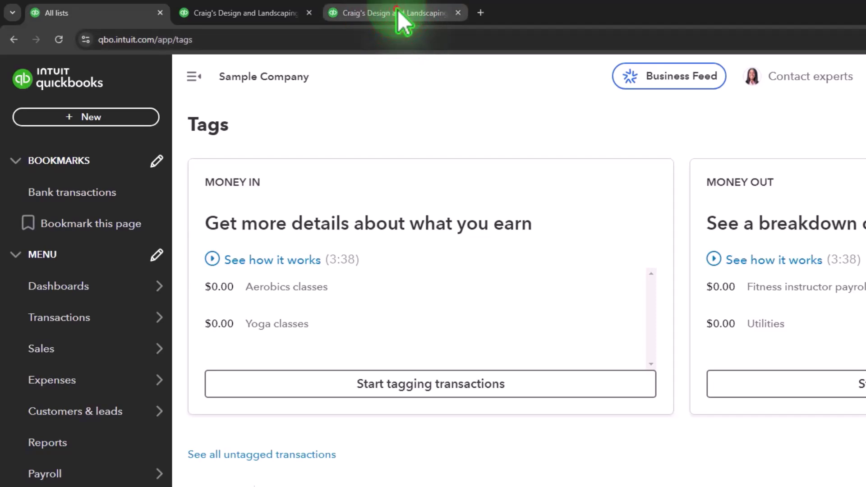
- Examine the income accounts on the yearly Profit and Loss report and return to the Tags page
left_click(397, 12)
scroll(392, 267, "down", 2)
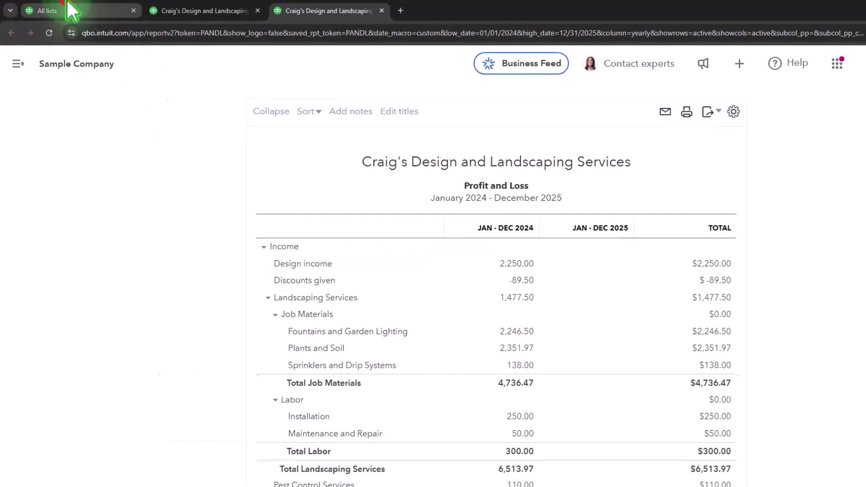
left_click(50, 11)
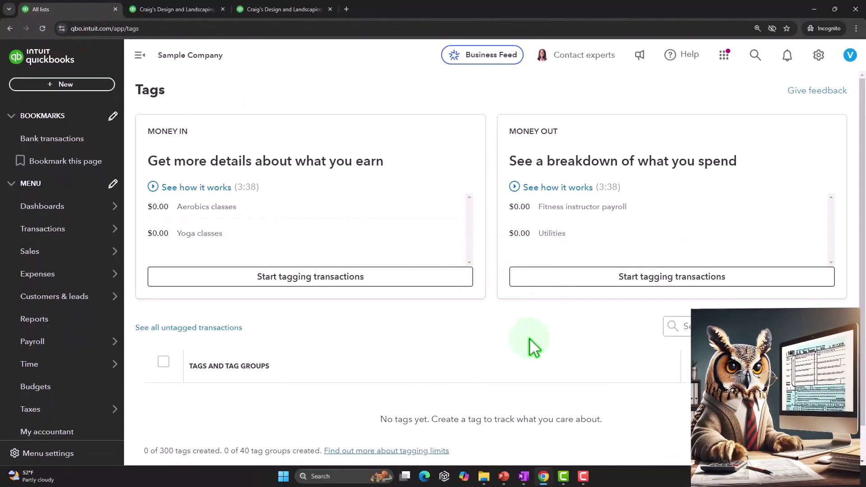